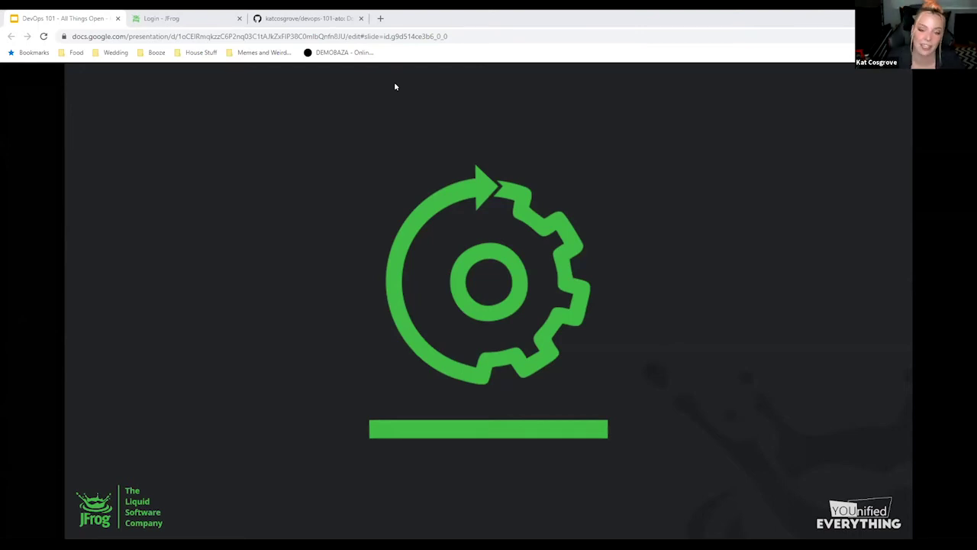
Step: Advance the presentation to the Artifactory Integration slide, then switch to the JFrog Platform and open the user profile for editing
{"action": "key", "text": "Right"}
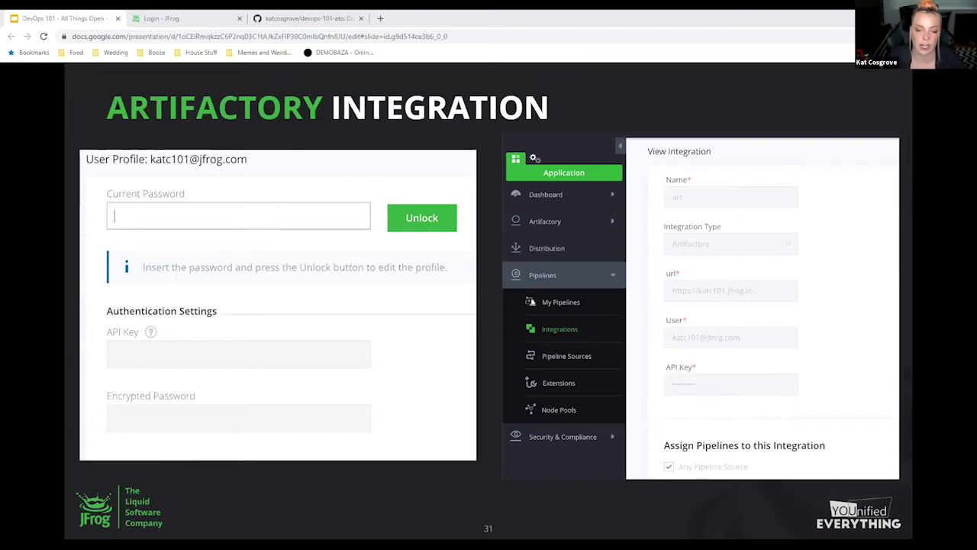
{"action": "left_click", "coordinate": [156, 13]}
{"action": "left_click", "coordinate": [585, 368]}
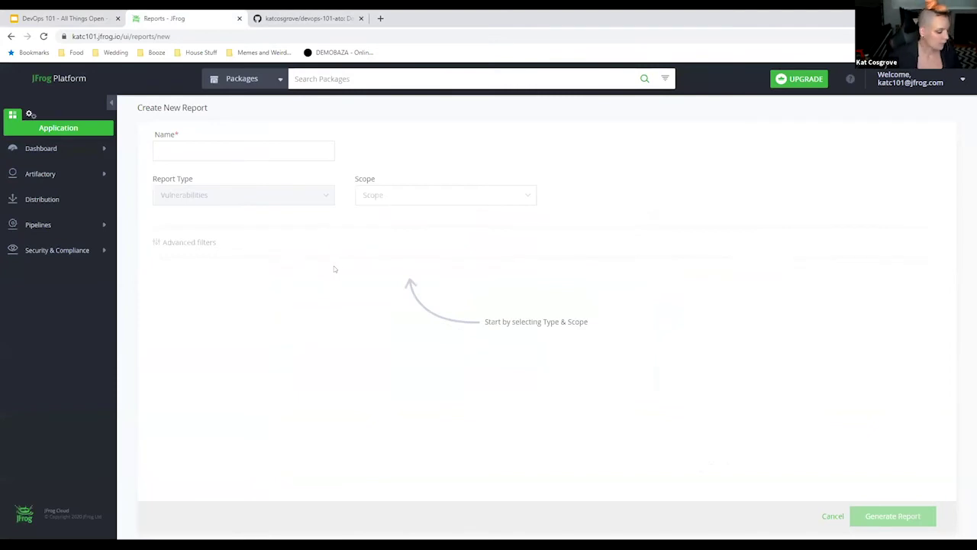
{"action": "left_click", "coordinate": [961, 79]}
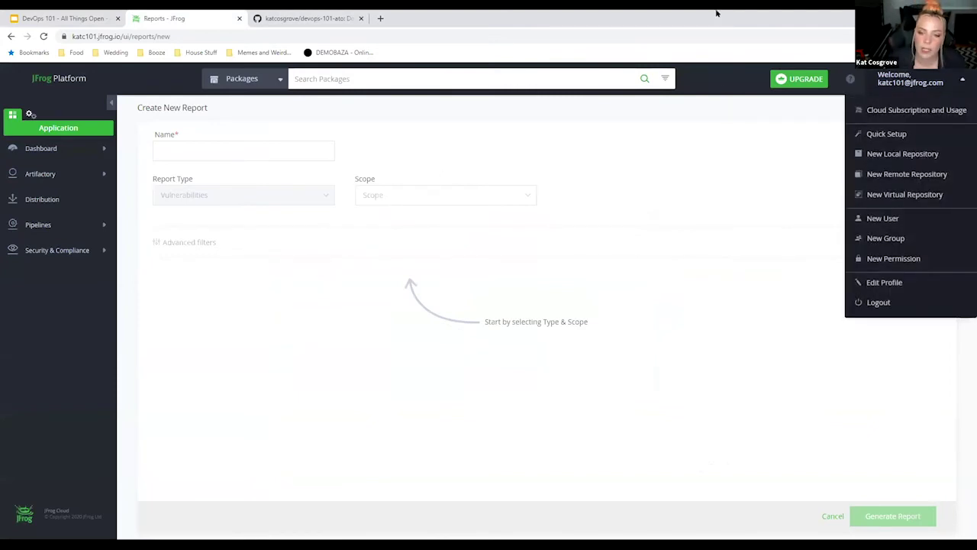
{"action": "left_click", "coordinate": [900, 283]}
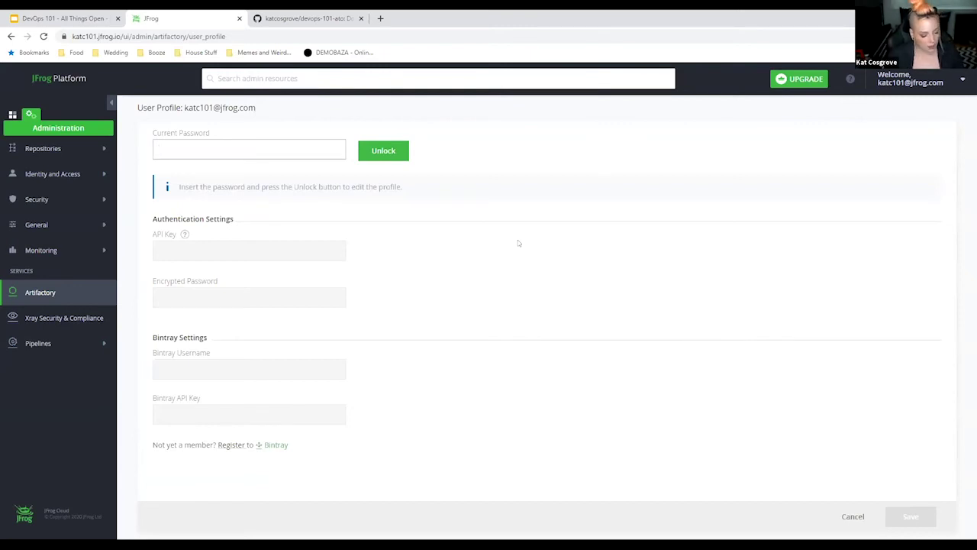
Step: Check the Artifactory Integration slide again and display the list of Pipelines integrations in the JFrog Platform's Application module
{"action": "left_click", "coordinate": [88, 17]}
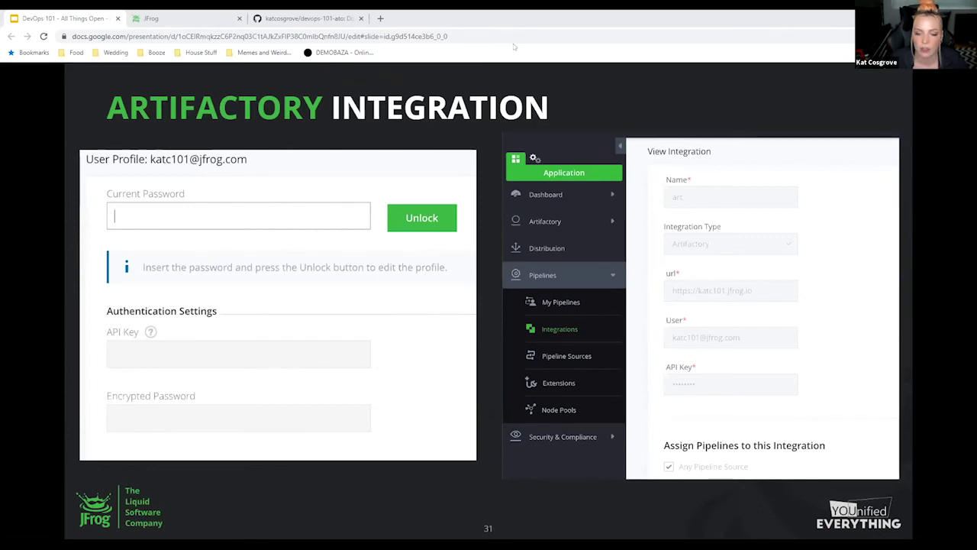
{"action": "left_click", "coordinate": [183, 18]}
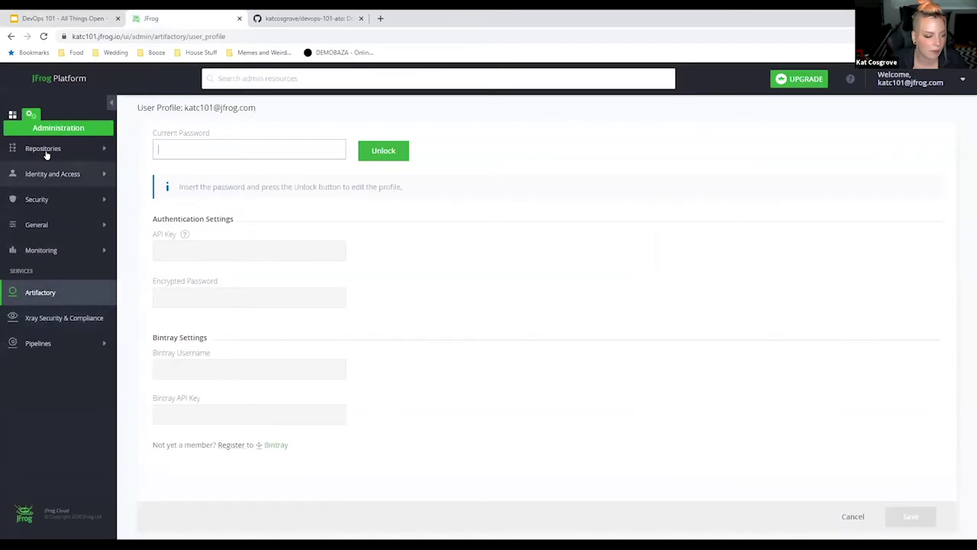
{"action": "left_click", "coordinate": [13, 114]}
{"action": "left_click", "coordinate": [53, 225]}
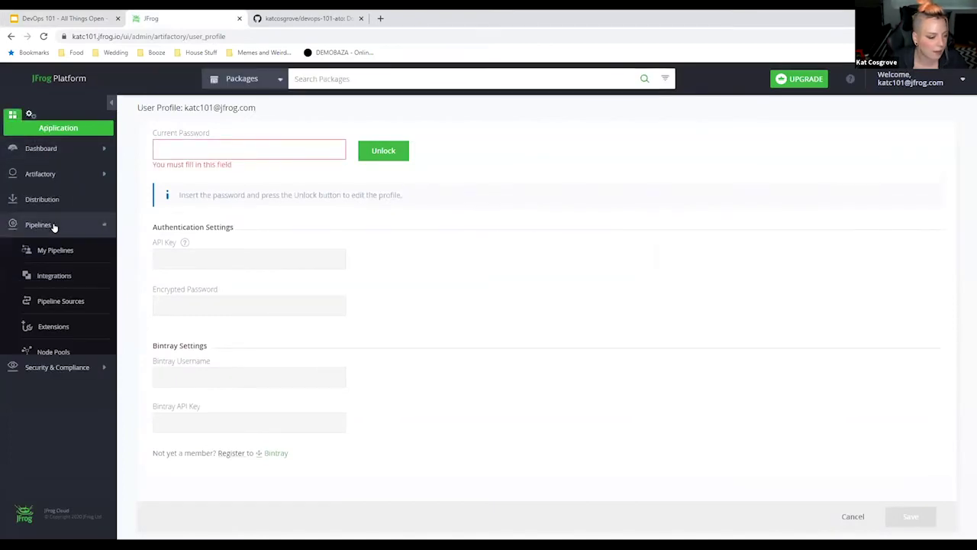
{"action": "left_click", "coordinate": [59, 276]}
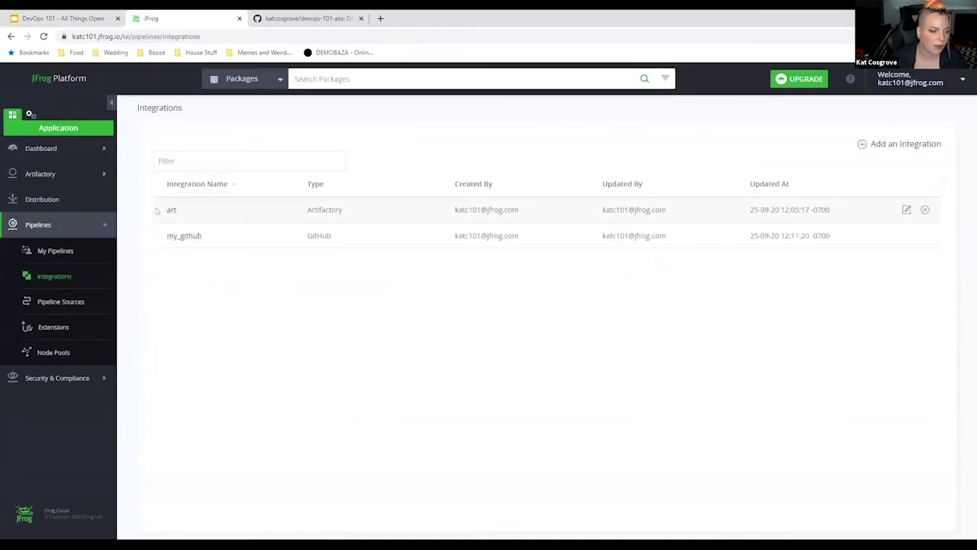
{"action": "left_click_drag", "start_coordinate": [166, 211], "coordinate": [185, 210]}
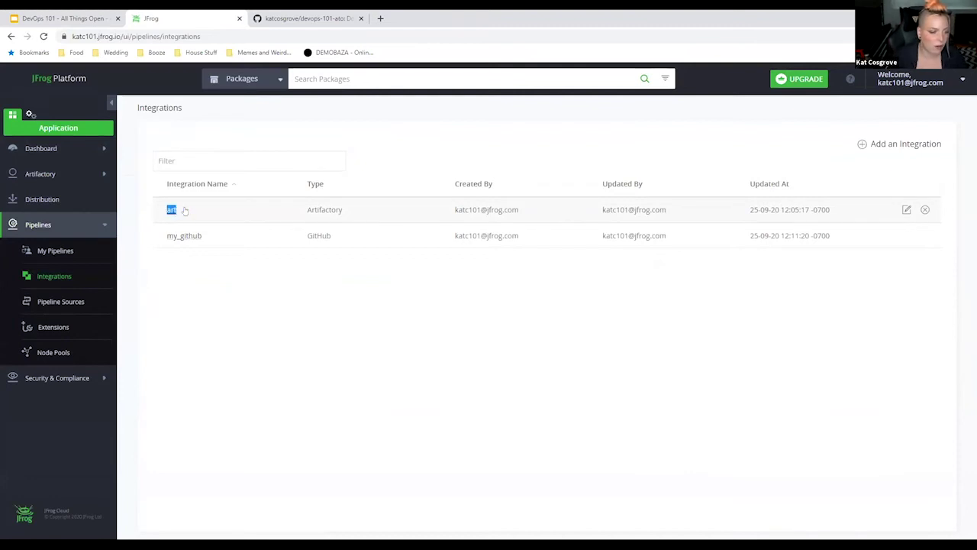
{"action": "left_click", "coordinate": [277, 306]}
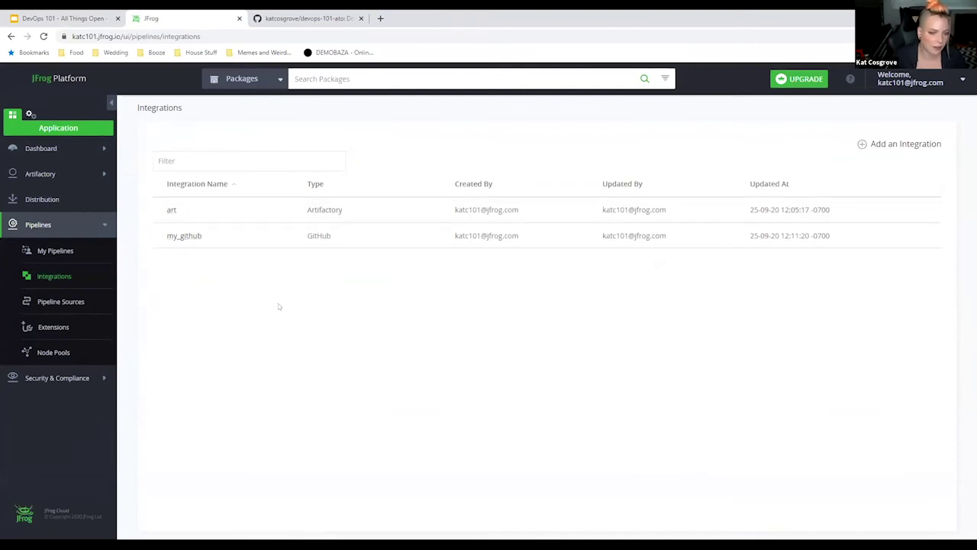
Step: Open the "art" integration and examine its type, url, user, API key and pipeline assignment fields
{"action": "left_click", "coordinate": [170, 211]}
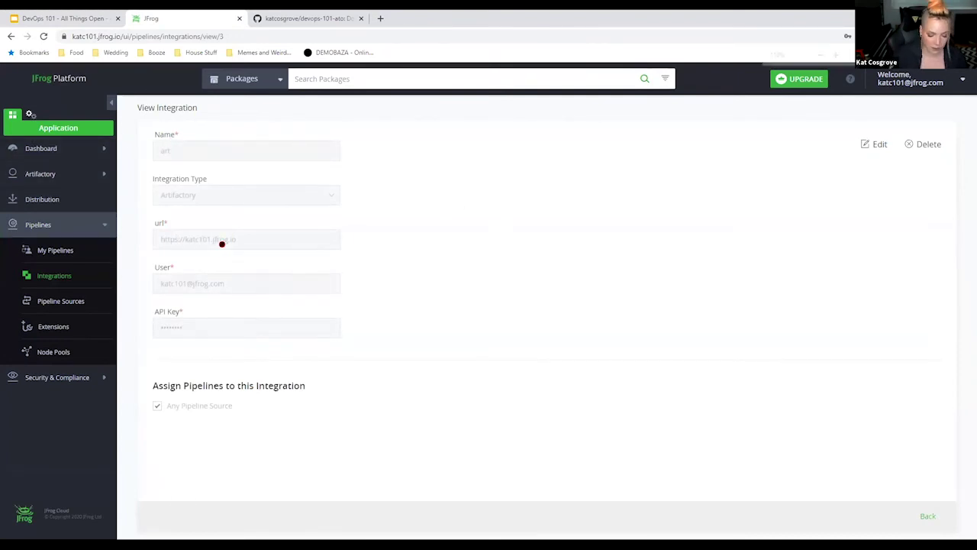
{"action": "key", "text": "ctrl+plus"}
{"action": "key", "text": "ctrl+plus"}
{"action": "key", "text": "ctrl+plus"}
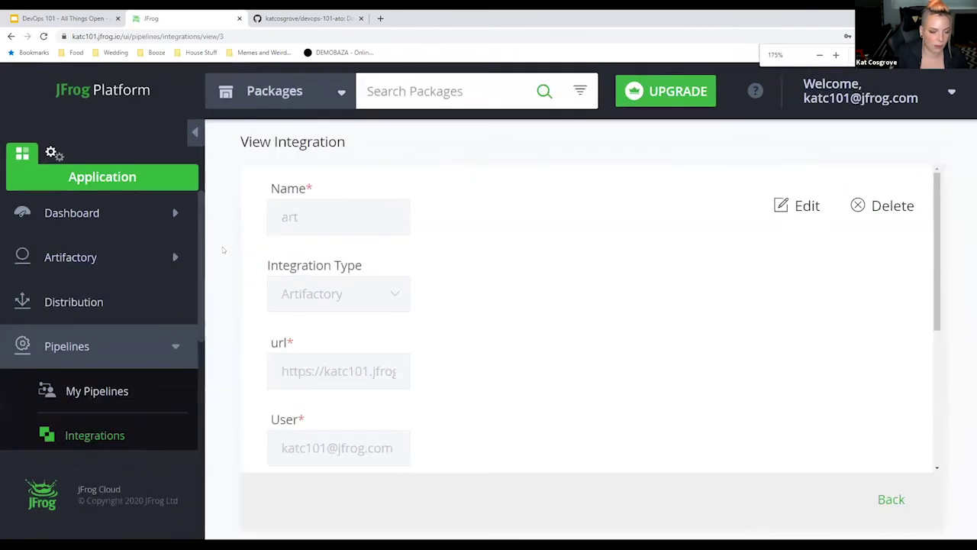
{"action": "scroll", "coordinate": [314, 297], "scroll_direction": "down", "scroll_amount": 1}
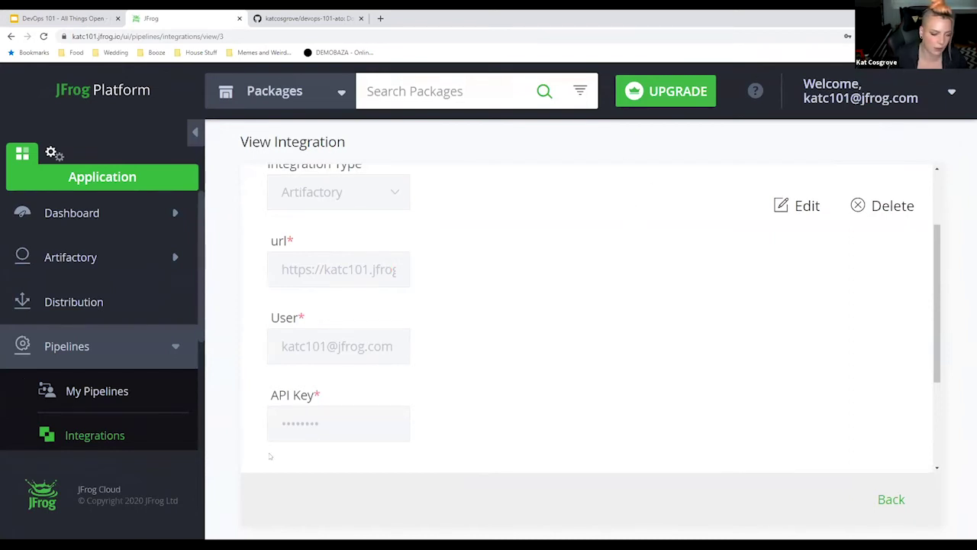
{"action": "key", "text": "ctrl+minus"}
{"action": "key", "text": "ctrl+minus"}
{"action": "key", "text": "ctrl+minus"}
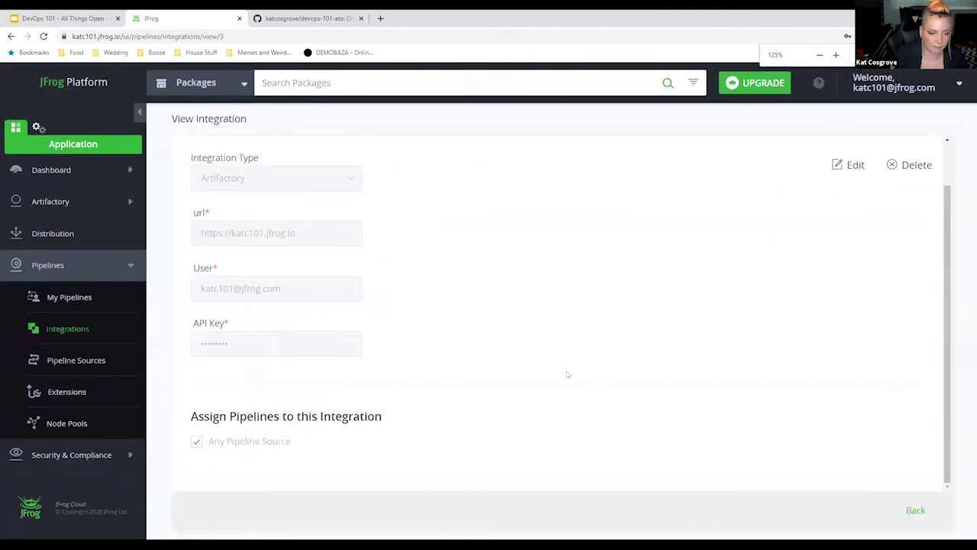
{"action": "key", "text": "ctrl+minus"}
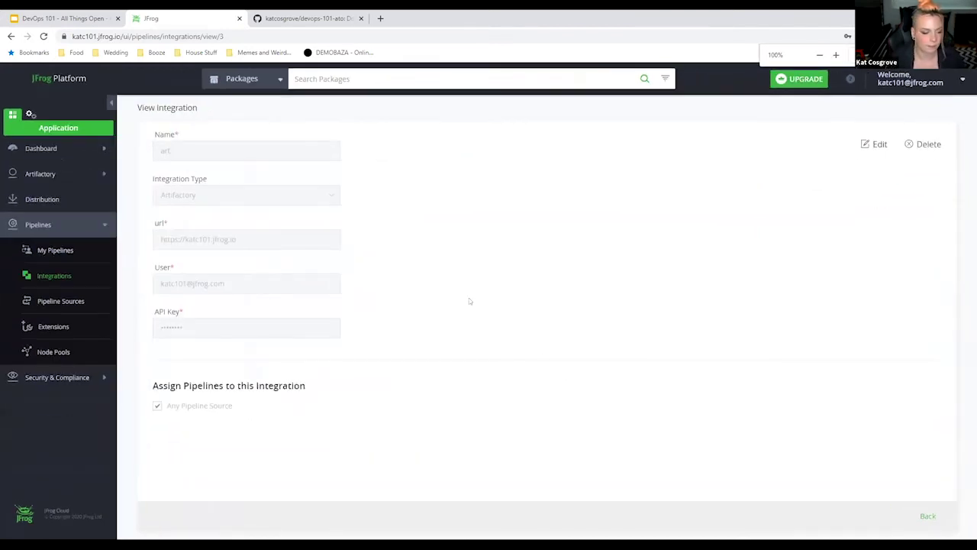
Step: Advance the presentation to the GitHub Integration slide, then switch to GitHub and show the personal access tokens in the developer settings
{"action": "left_click", "coordinate": [53, 13]}
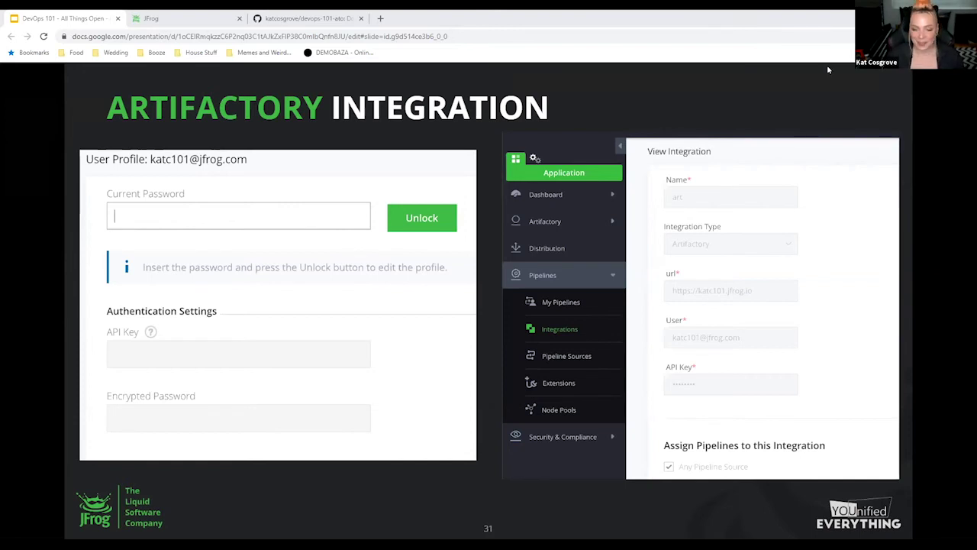
{"action": "key", "text": "Right"}
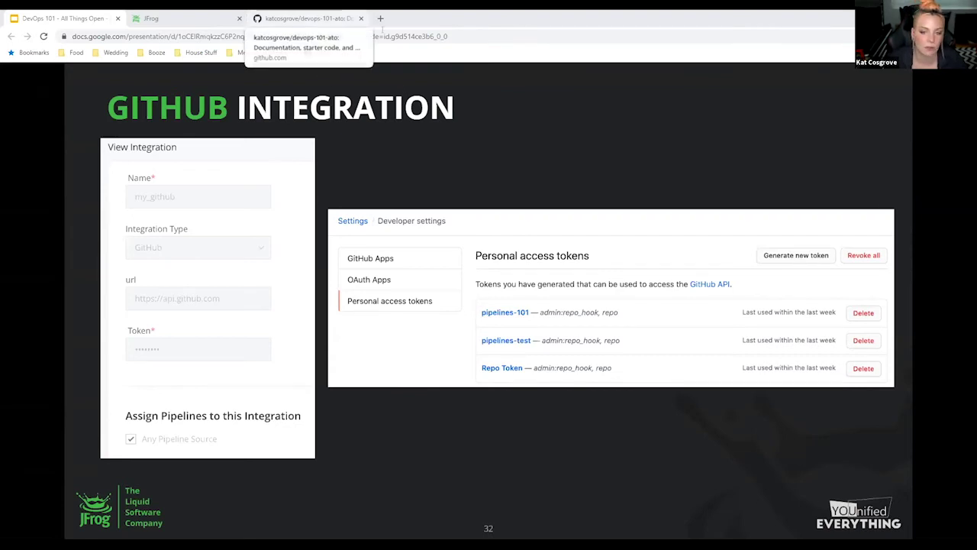
{"action": "left_click", "coordinate": [321, 19]}
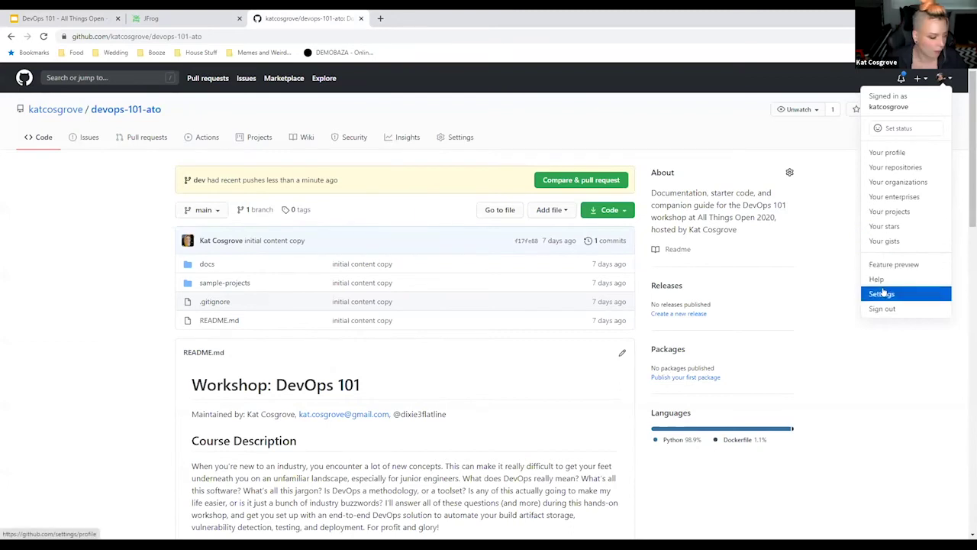
{"action": "left_click", "coordinate": [882, 293]}
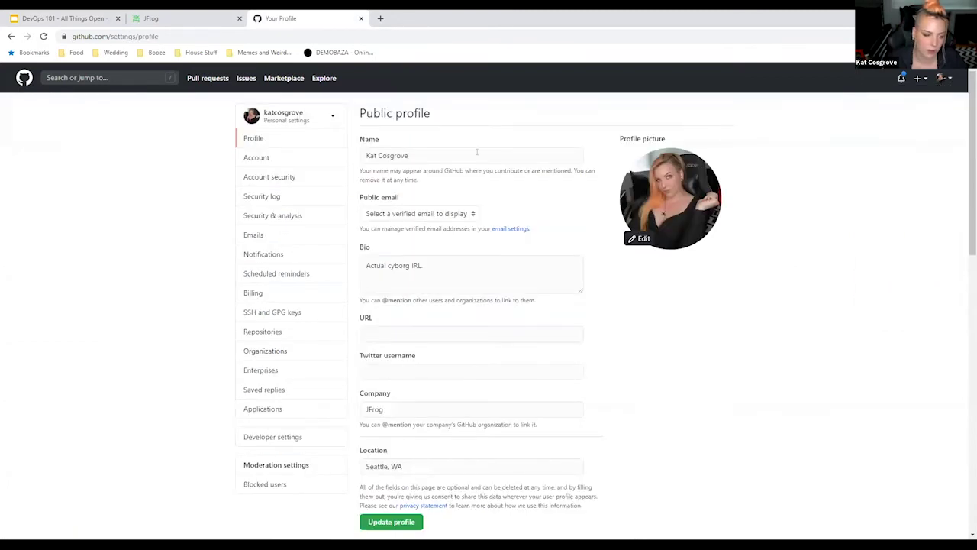
{"action": "left_click", "coordinate": [291, 438]}
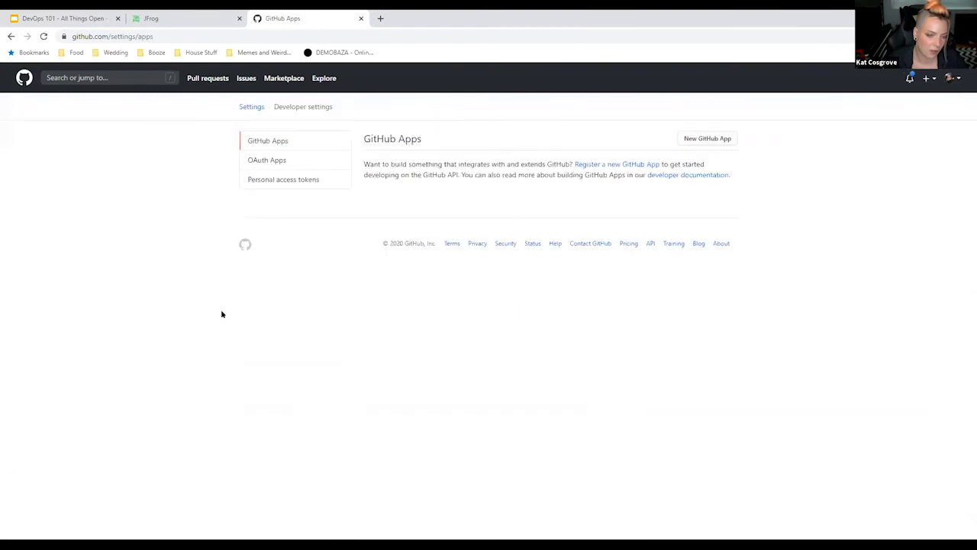
{"action": "left_click", "coordinate": [284, 181]}
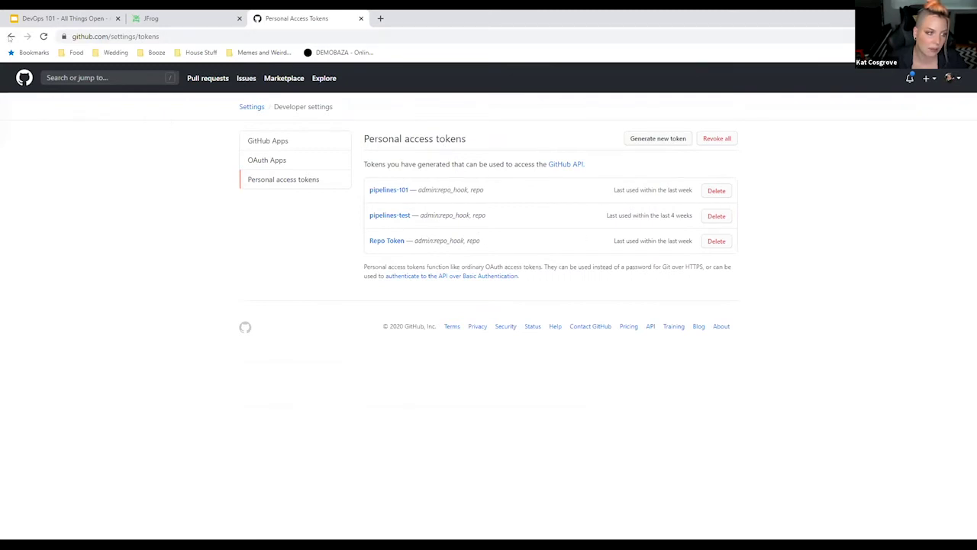
Step: Go back from the token settings to the devops-101-ato repository page
{"action": "left_click", "coordinate": [10, 36]}
{"action": "left_click", "coordinate": [10, 36]}
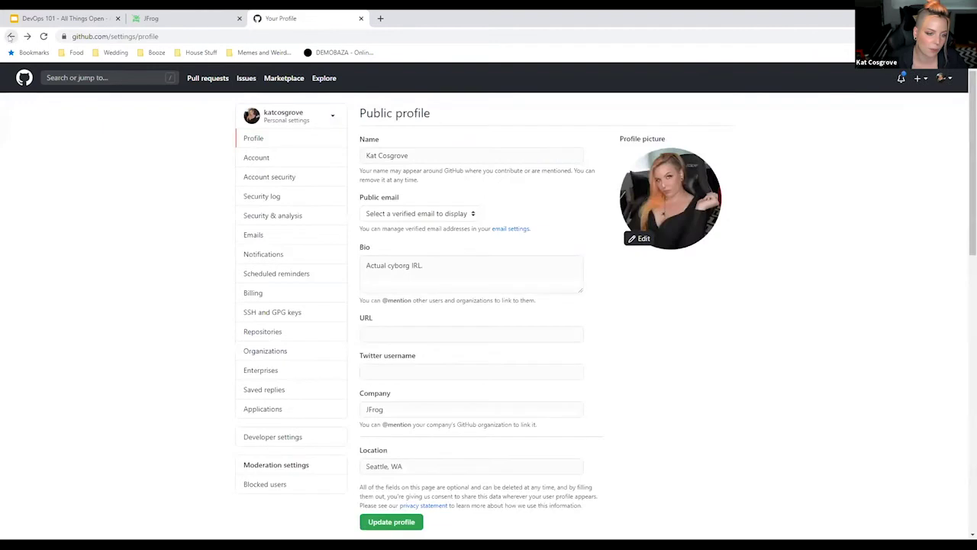
{"action": "left_click", "coordinate": [10, 36]}
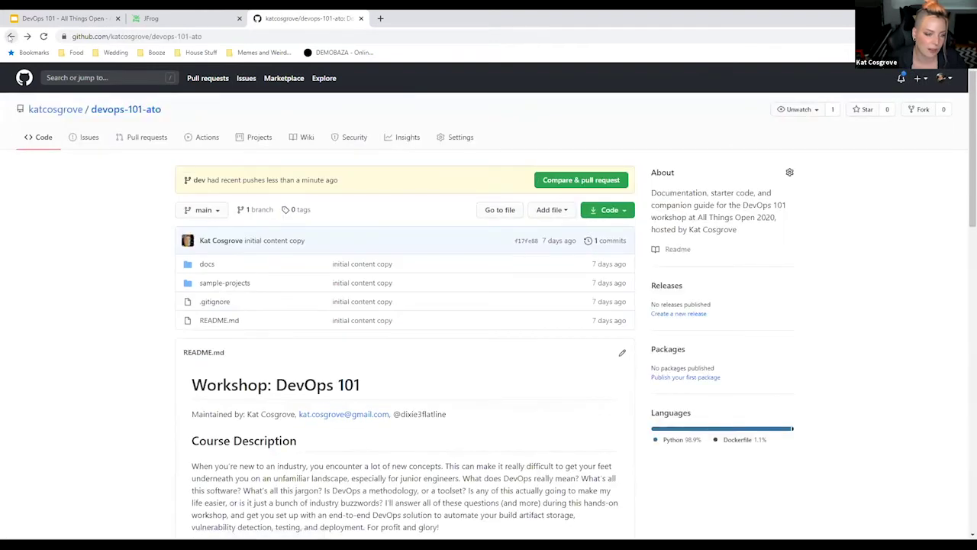
Step: Switch to the JFrog Platform and open the "my_github" integration in Pipelines to examine its type, url and token fields
{"action": "left_click", "coordinate": [196, 15]}
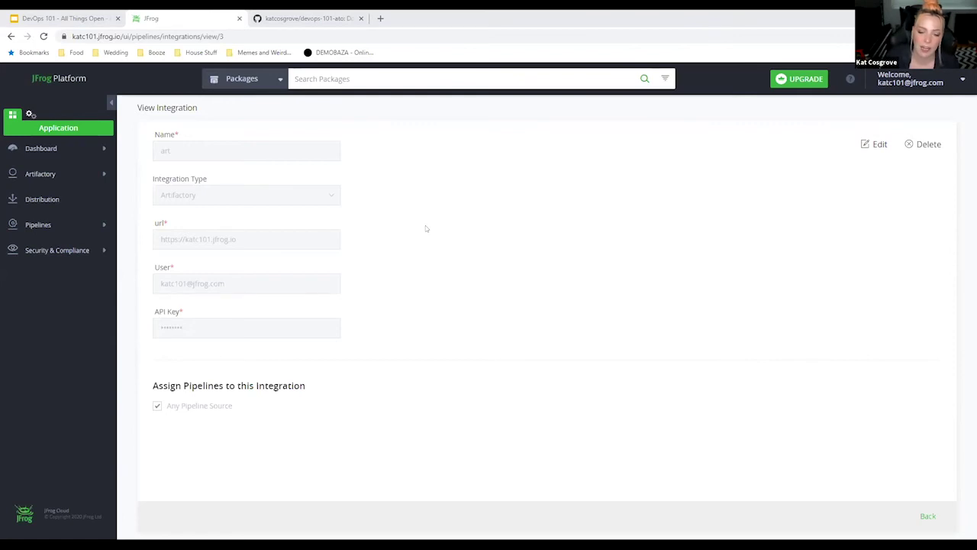
{"action": "left_click", "coordinate": [48, 224]}
{"action": "left_click", "coordinate": [48, 275]}
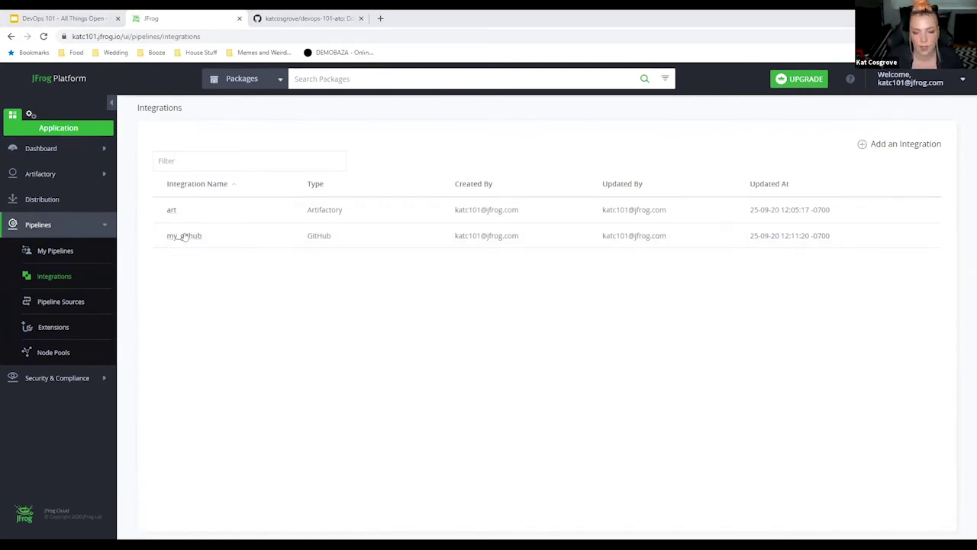
{"action": "left_click", "coordinate": [184, 236]}
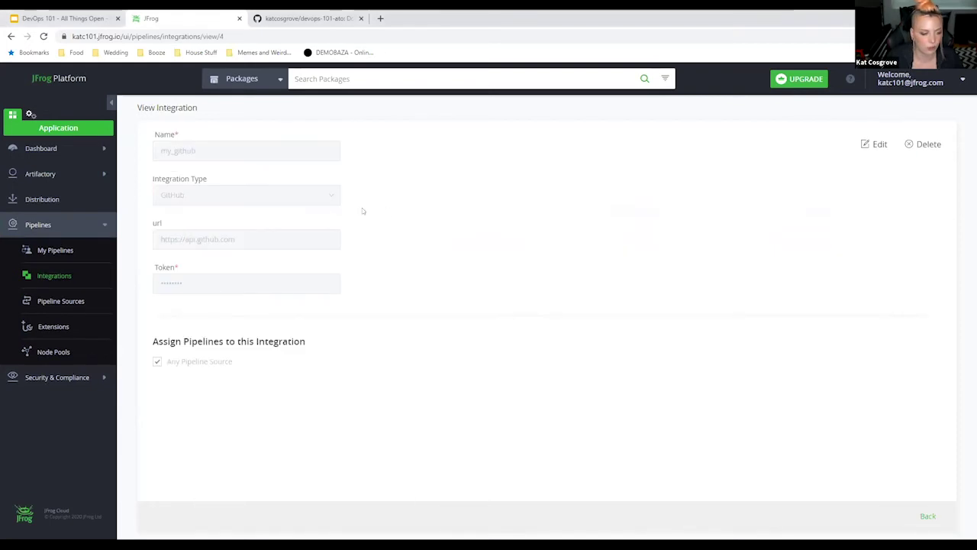
{"action": "key", "text": "ctrl+plus"}
{"action": "key", "text": "ctrl+plus"}
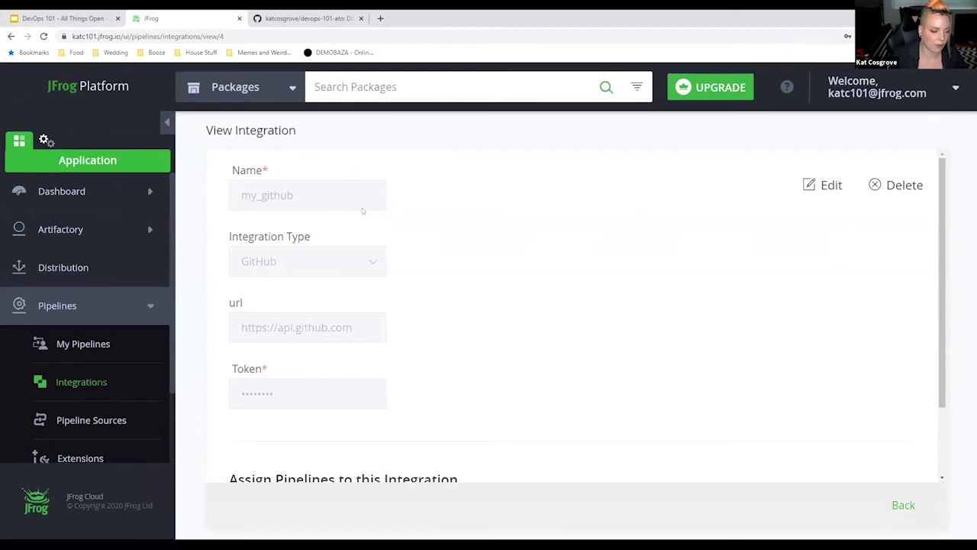
{"action": "scroll", "coordinate": [507, 316], "scroll_direction": "down", "scroll_amount": 1}
{"action": "scroll", "coordinate": [235, 192], "scroll_direction": "up", "scroll_amount": 1}
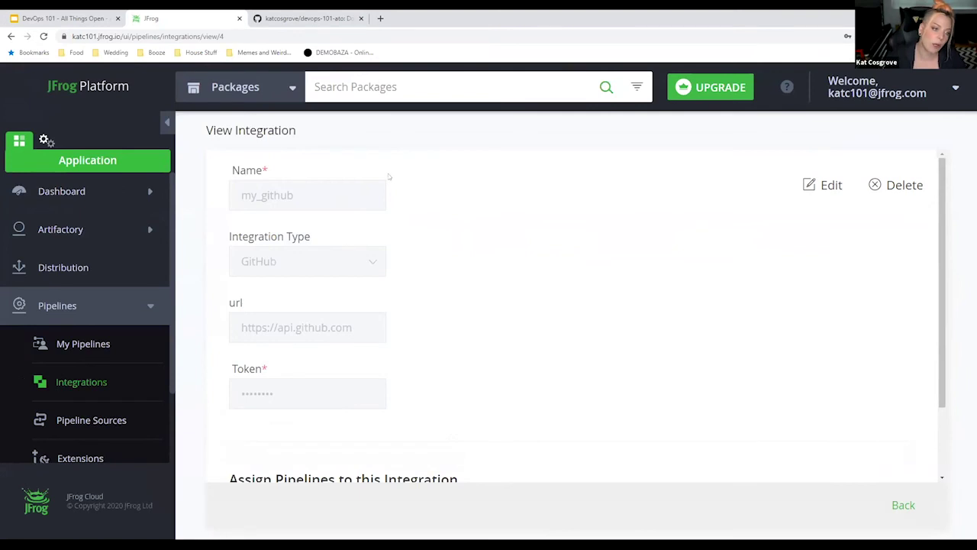
Step: Switch to the devops-101-ato repository on GitHub, open the Pipelines Module from the course outline and read through its setup instructions
{"action": "left_click", "coordinate": [269, 16]}
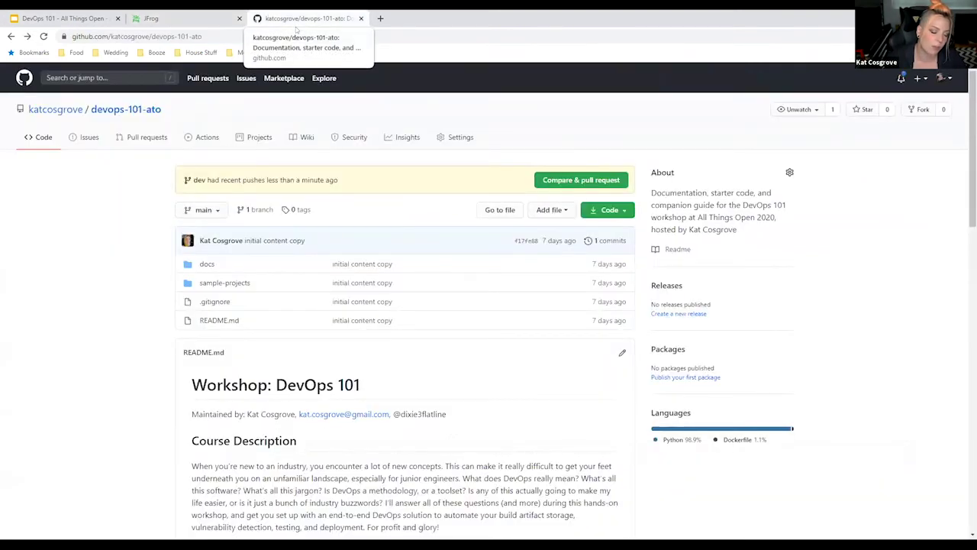
{"action": "left_click", "coordinate": [176, 13]}
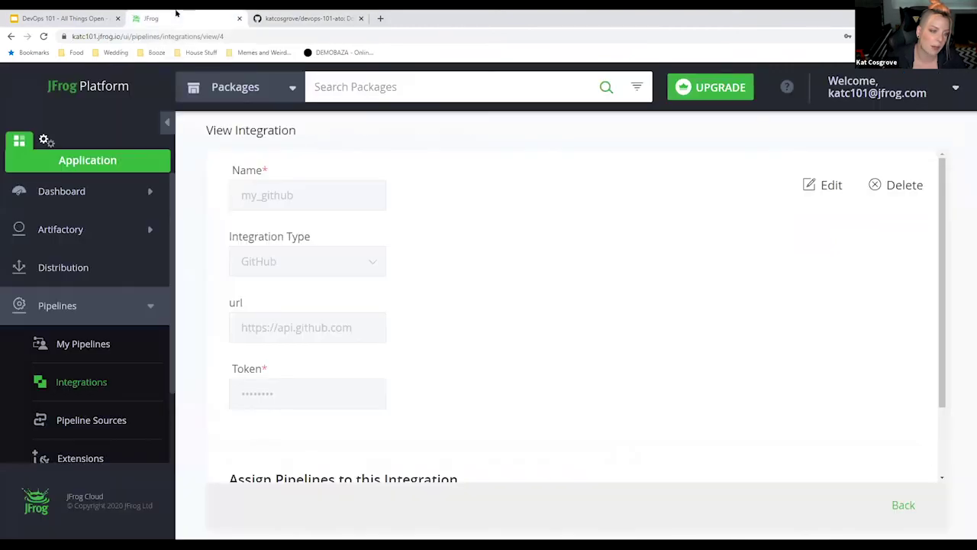
{"action": "left_click", "coordinate": [272, 17]}
{"action": "scroll", "coordinate": [200, 396], "scroll_direction": "down", "scroll_amount": 1}
{"action": "scroll", "coordinate": [200, 396], "scroll_direction": "down", "scroll_amount": 10}
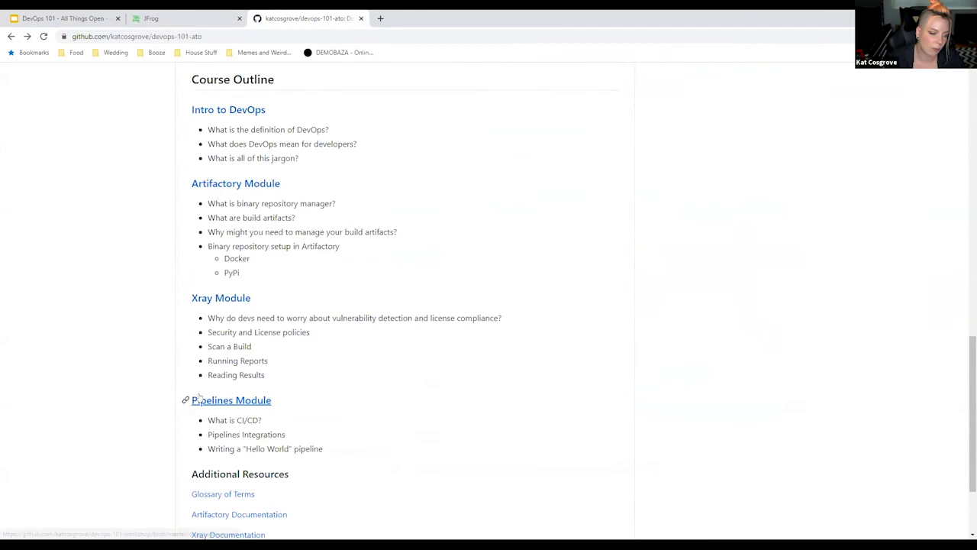
{"action": "left_click", "coordinate": [227, 402]}
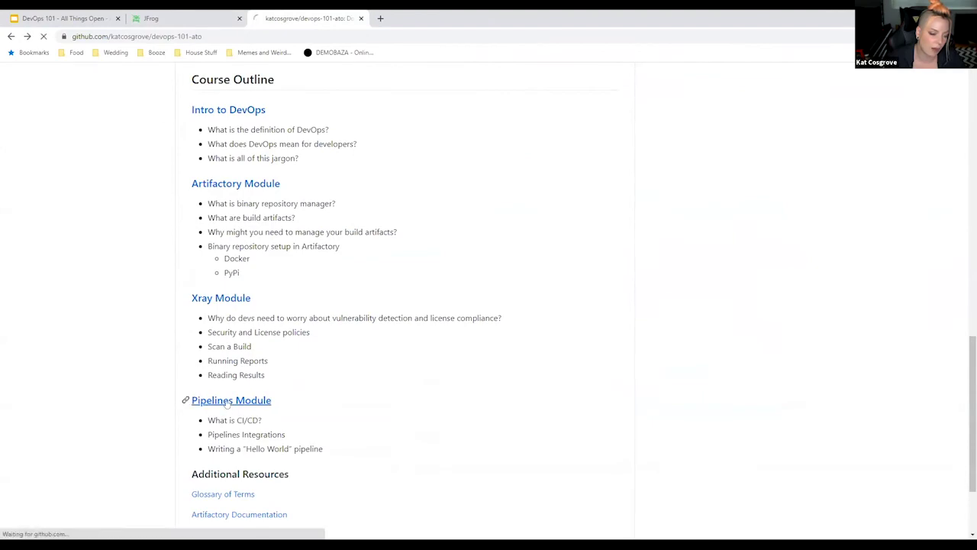
{"action": "scroll", "coordinate": [179, 386], "scroll_direction": "down", "scroll_amount": 5}
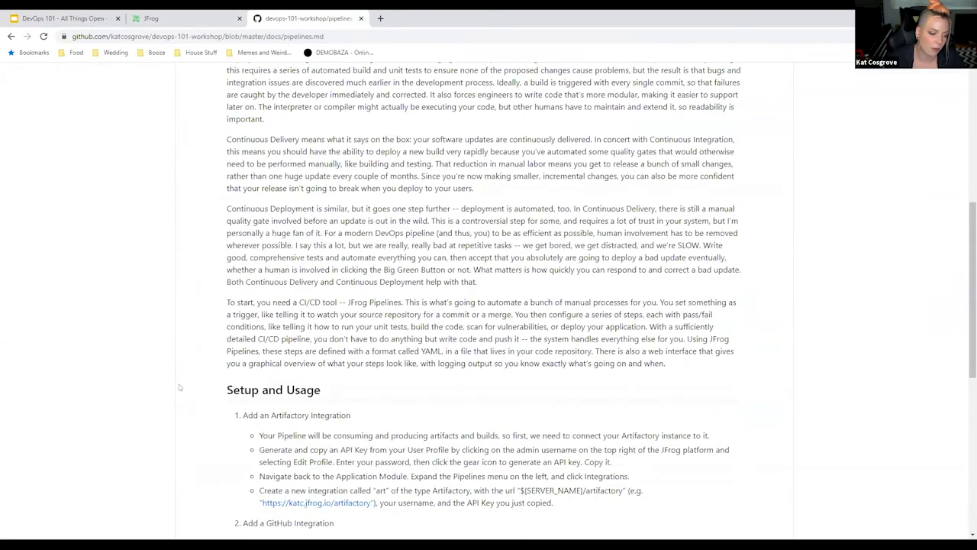
{"action": "scroll", "coordinate": [179, 384], "scroll_direction": "down", "scroll_amount": 5}
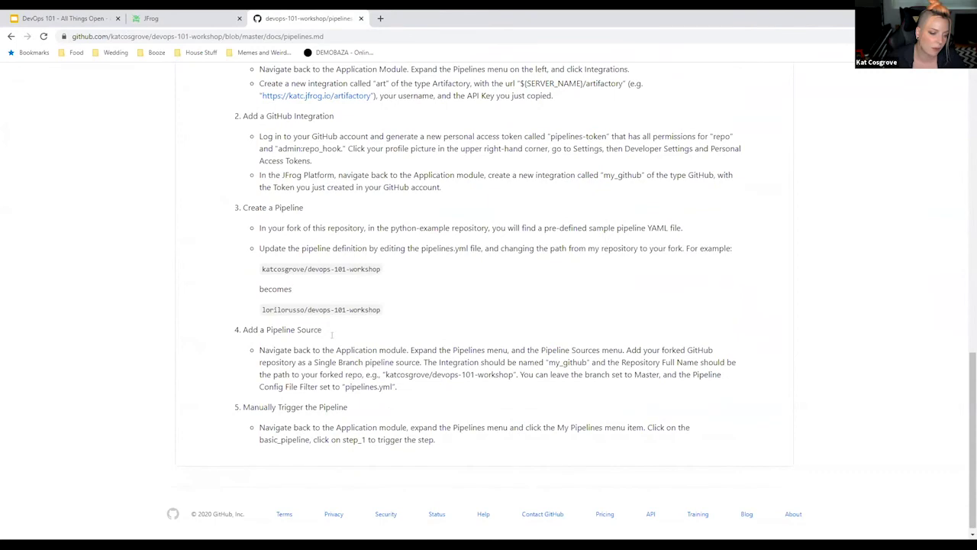
{"action": "scroll", "coordinate": [332, 335], "scroll_direction": "up", "scroll_amount": 7}
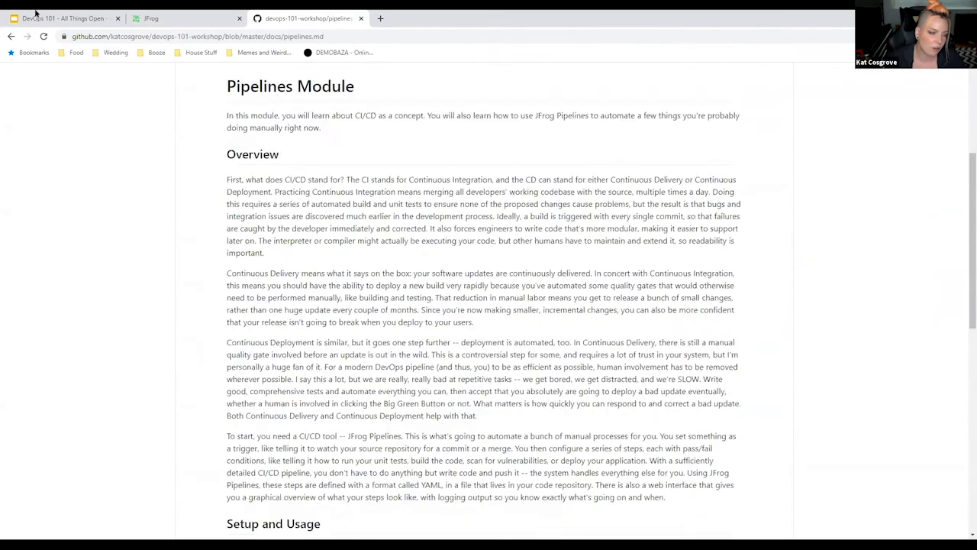
Step: Return from the Pipelines Module to the devops-101-ato repository page and look over its course outline and README
{"action": "left_click", "coordinate": [10, 36]}
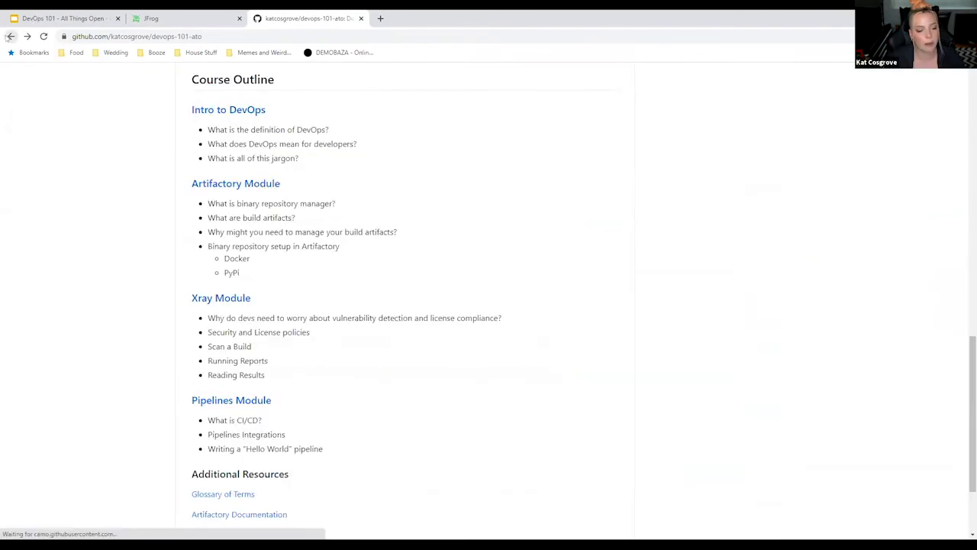
{"action": "left_click", "coordinate": [10, 36]}
{"action": "left_click", "coordinate": [26, 36]}
{"action": "scroll", "coordinate": [238, 254], "scroll_direction": "down", "scroll_amount": 1}
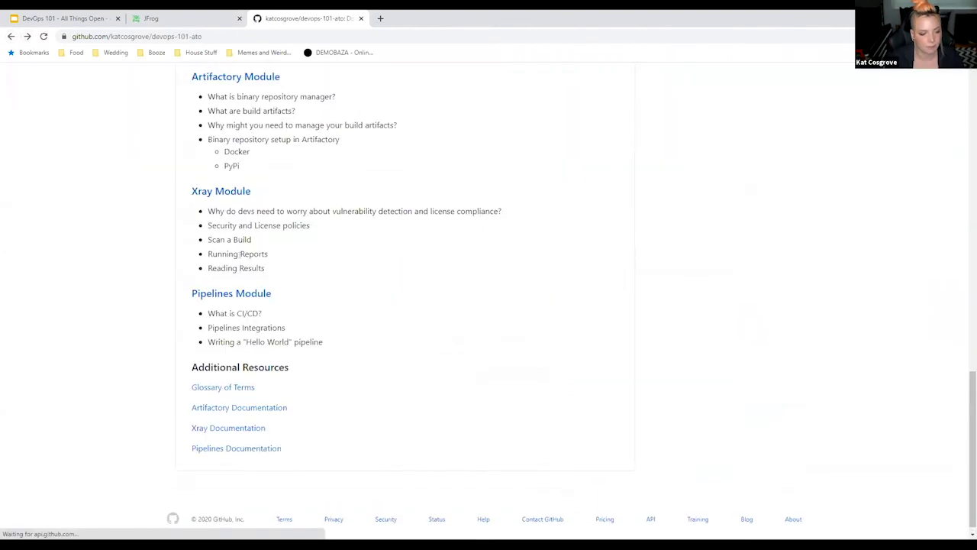
{"action": "scroll", "coordinate": [238, 253], "scroll_direction": "up", "scroll_amount": 9}
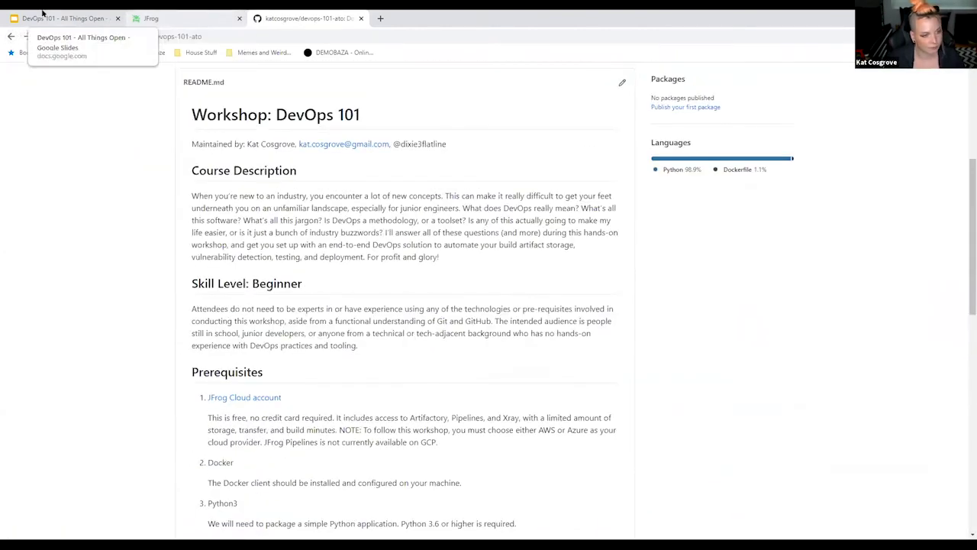
Step: Switch to the presentation and move on from the GitHub Integration slide through Create a Pipeline to the Pipeline Source slide
{"action": "left_click", "coordinate": [42, 16]}
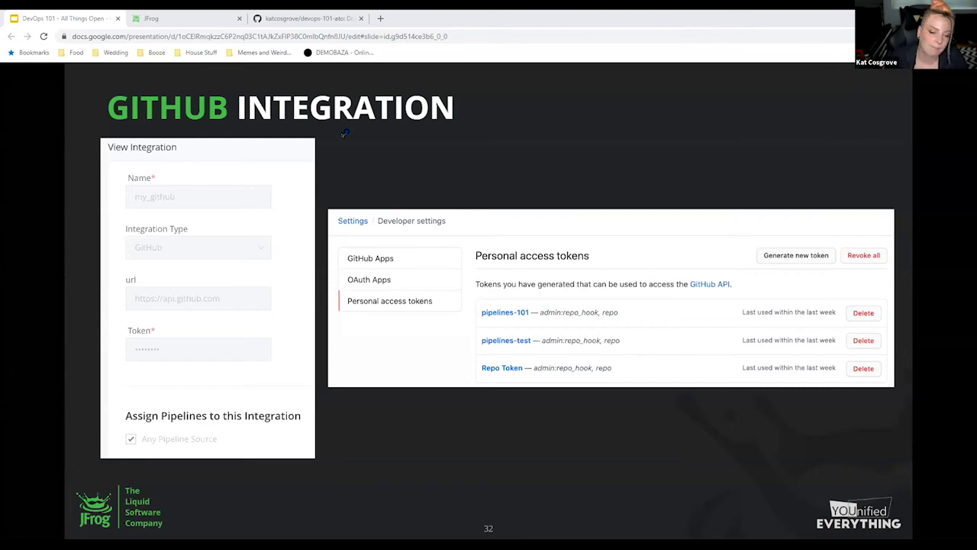
{"action": "key", "text": "Right"}
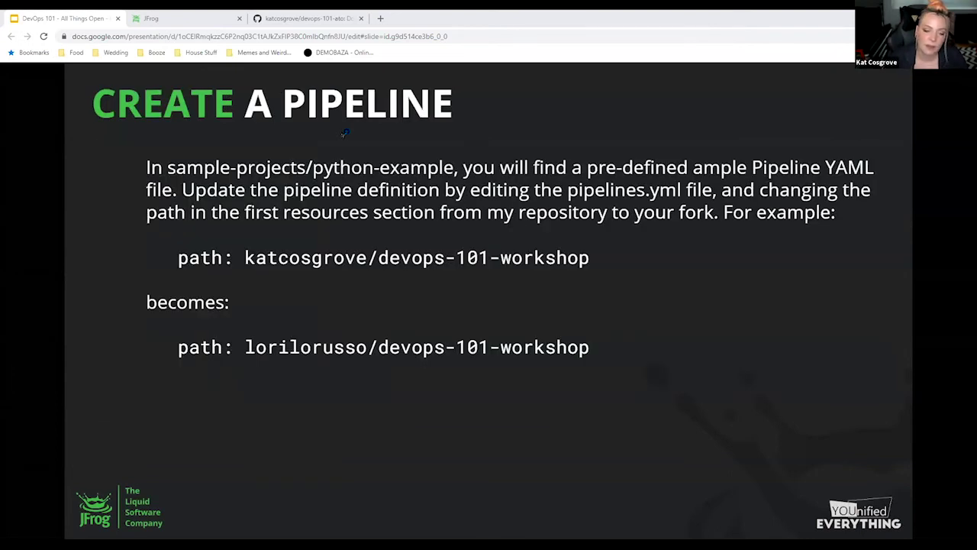
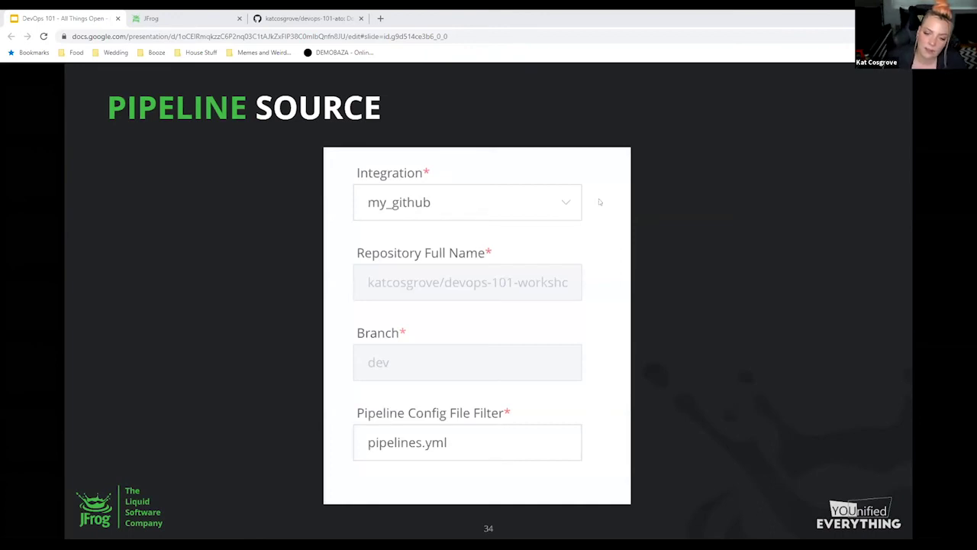
{"action": "key", "text": "Right"}
{"action": "key", "text": "Left"}
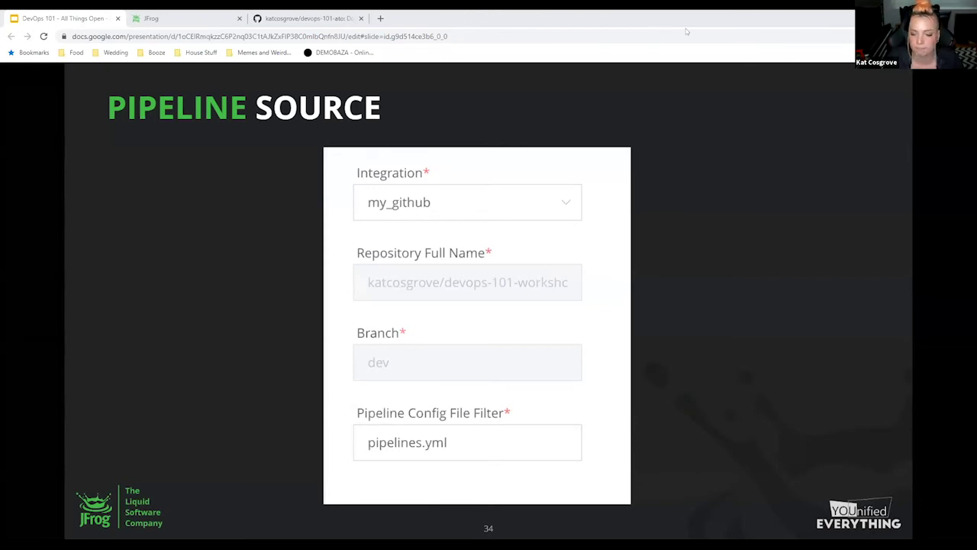
Step: Show the Pipeline Sources page in the JFrog Platform, and advance the presentation to the Trigger Pipeline slide
{"action": "left_click", "coordinate": [174, 13]}
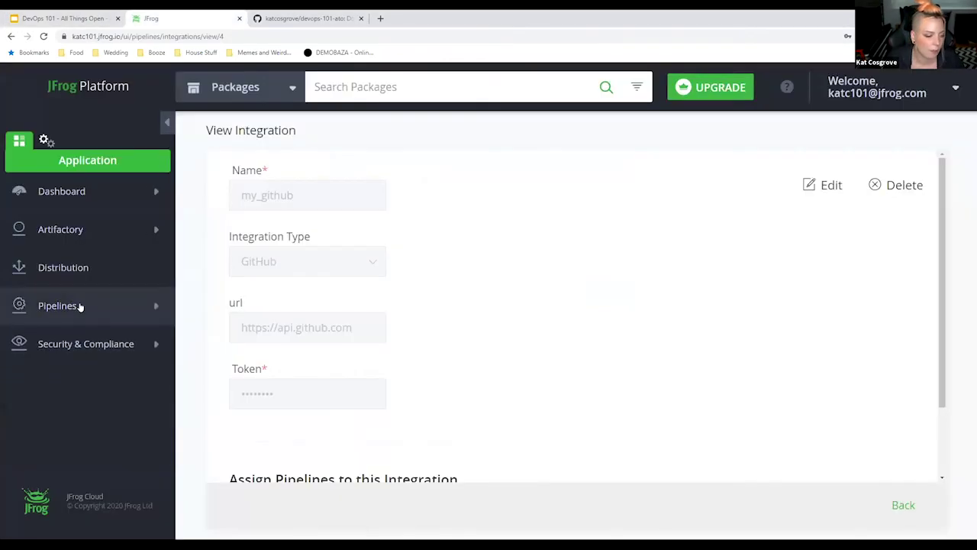
{"action": "left_click", "coordinate": [91, 305]}
{"action": "left_click", "coordinate": [120, 437]}
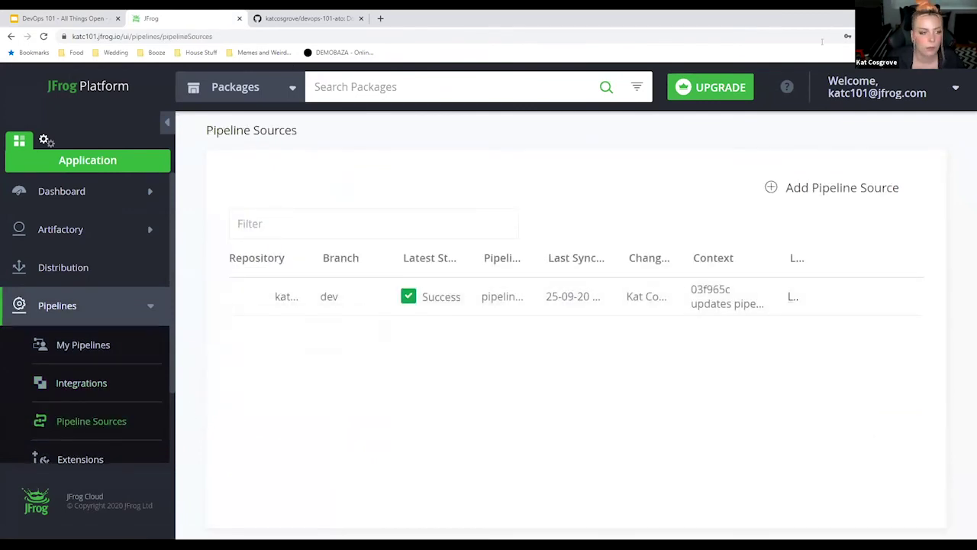
{"action": "left_click", "coordinate": [54, 18]}
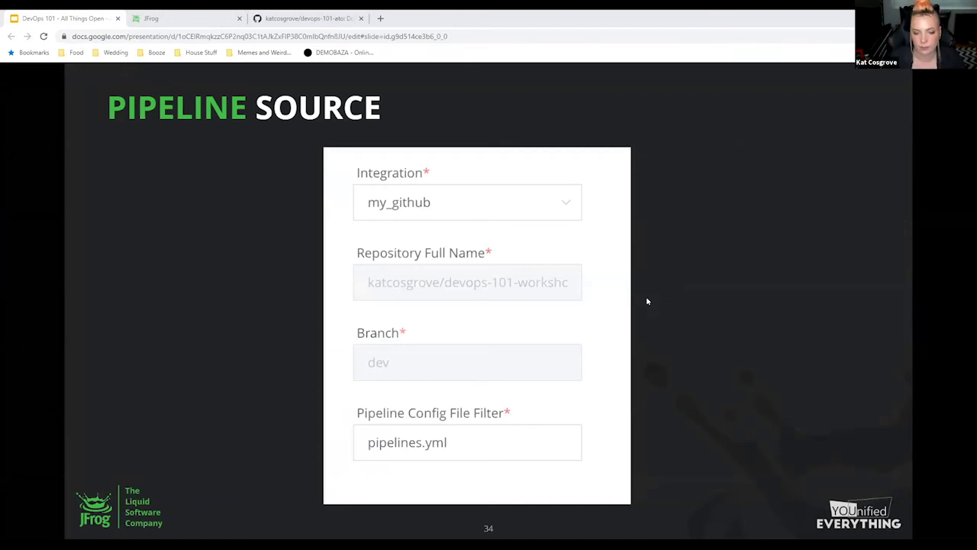
{"action": "key", "text": "Right"}
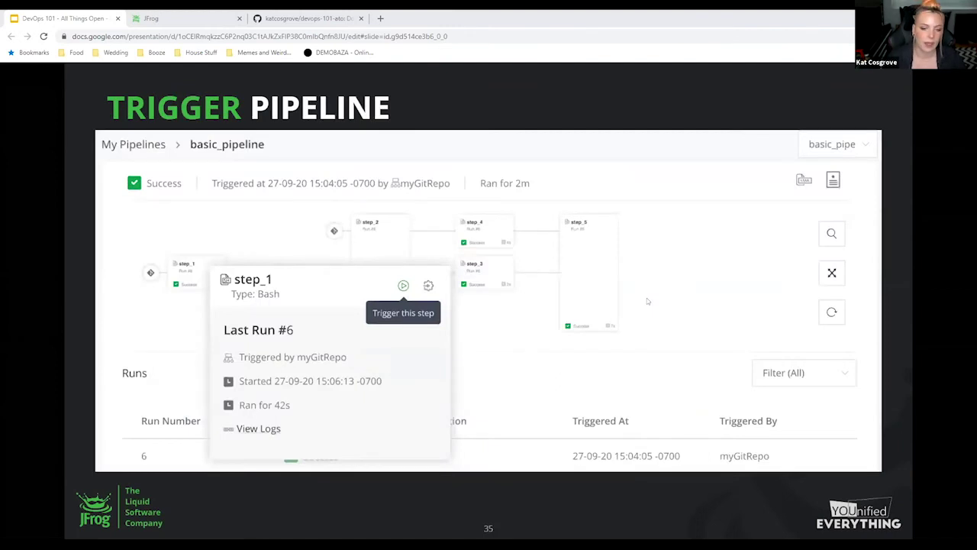
Step: Switch to the JFrog Platform, read the sync logs of the dev branch pipeline source and close them
{"action": "left_click", "coordinate": [213, 13]}
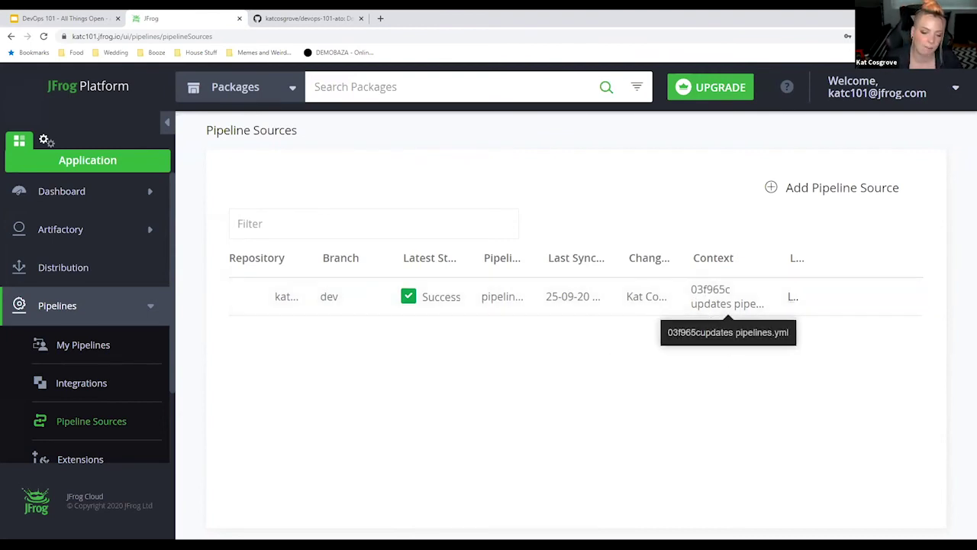
{"action": "left_click", "coordinate": [791, 297]}
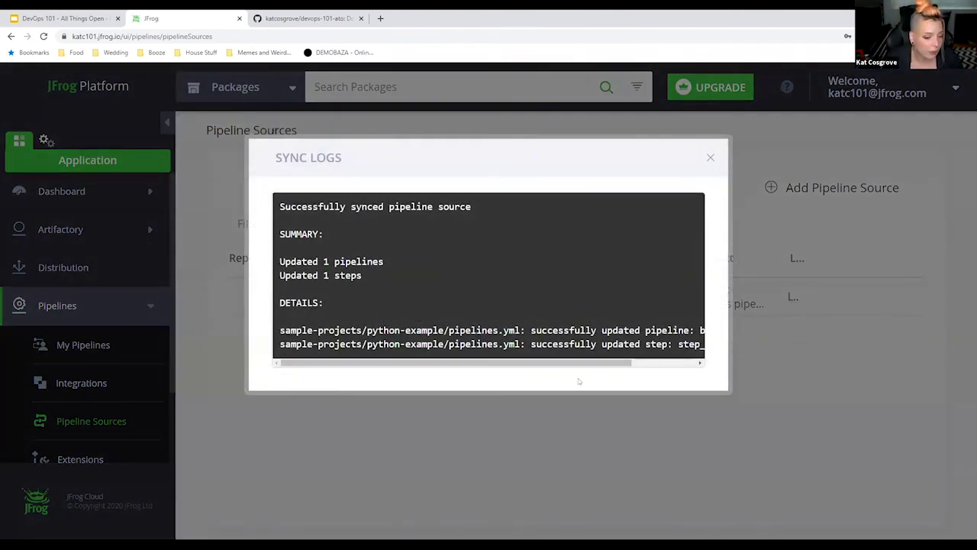
{"action": "left_click_drag", "start_coordinate": [580, 363], "coordinate": [476, 355]}
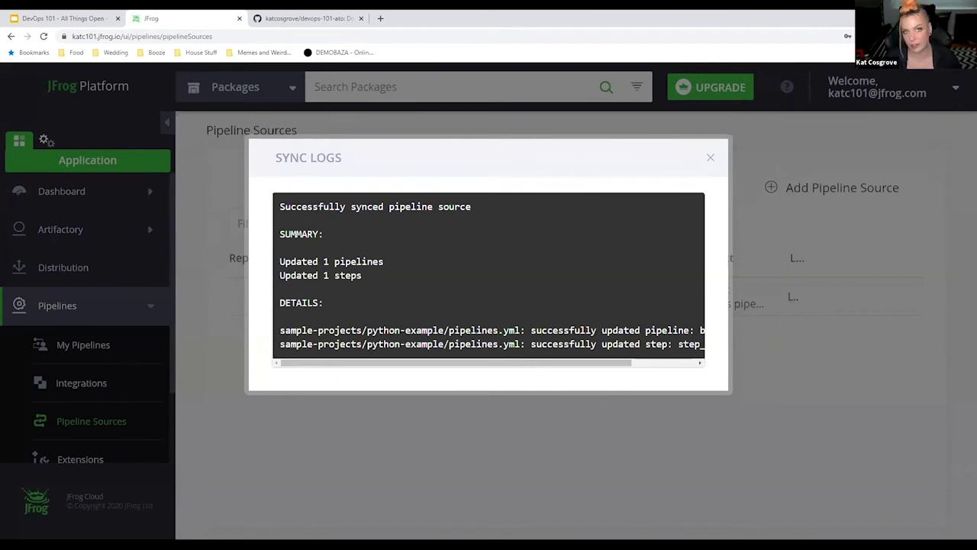
{"action": "left_click", "coordinate": [710, 159]}
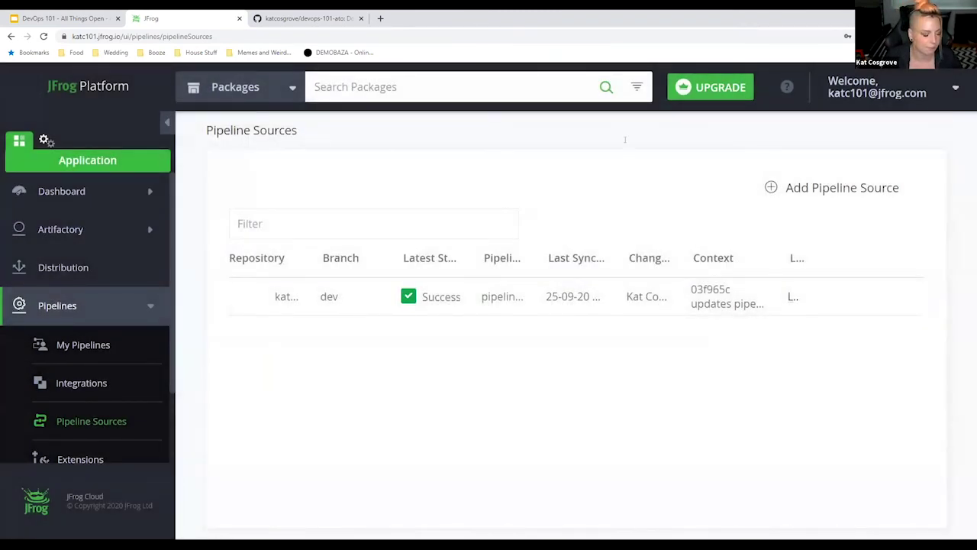
Step: Revisit the Trigger Pipeline slide, switch back to the JFrog Platform and sync the dev branch pipeline source
{"action": "key", "text": "ctrl+shift+Tab"}
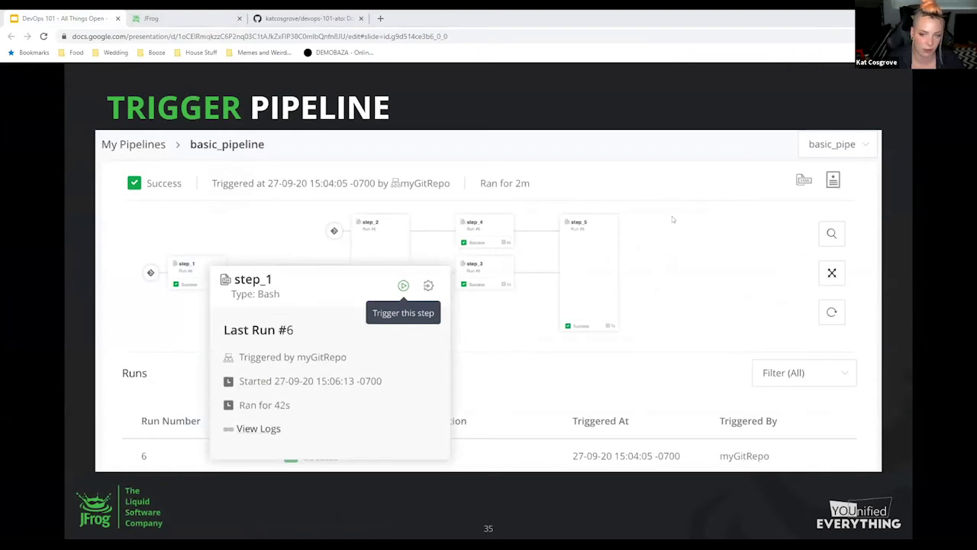
{"action": "left_click", "coordinate": [168, 17]}
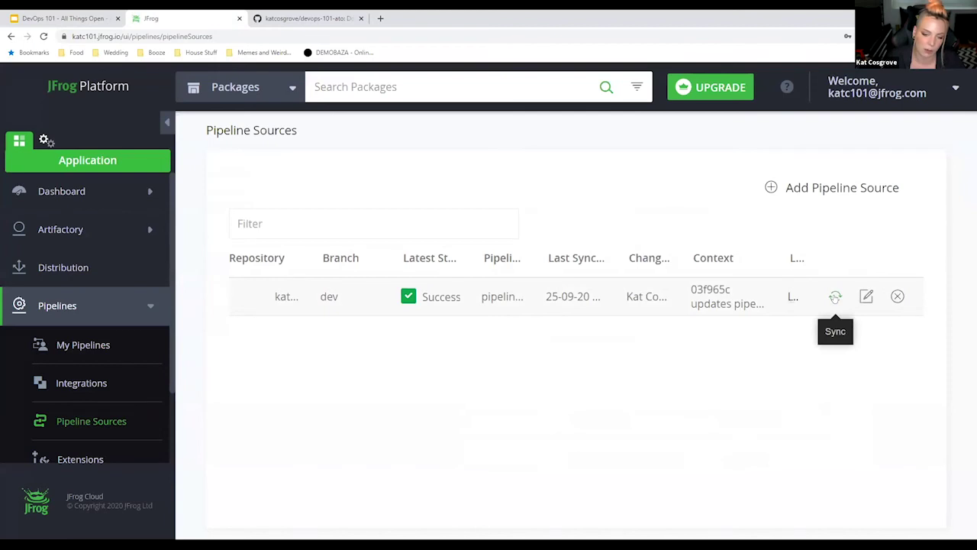
{"action": "left_click", "coordinate": [835, 296]}
{"action": "mouse_move", "coordinate": [836, 296]}
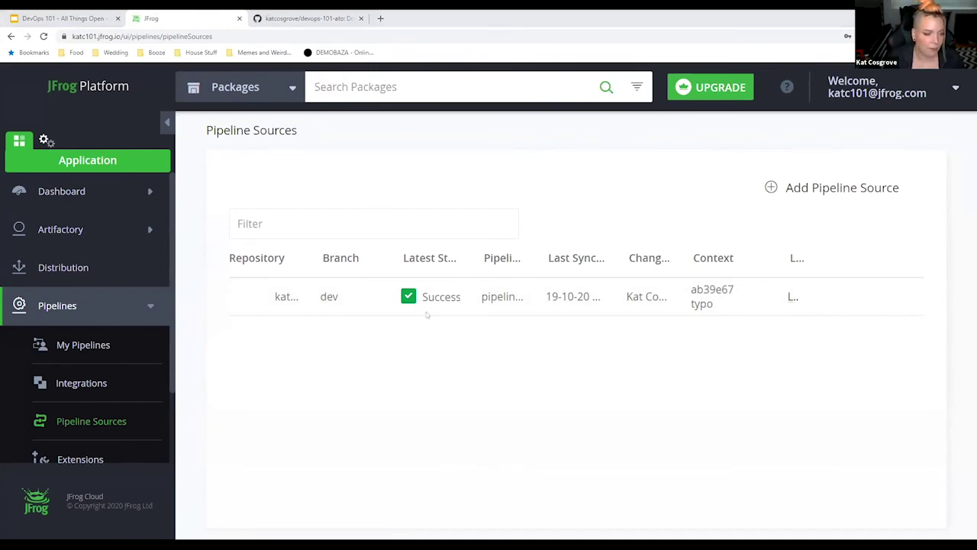
Step: Show the Trigger Pipeline slide again, return to the JFrog Platform and open the My Pipelines list
{"action": "key", "text": "ctrl+1"}
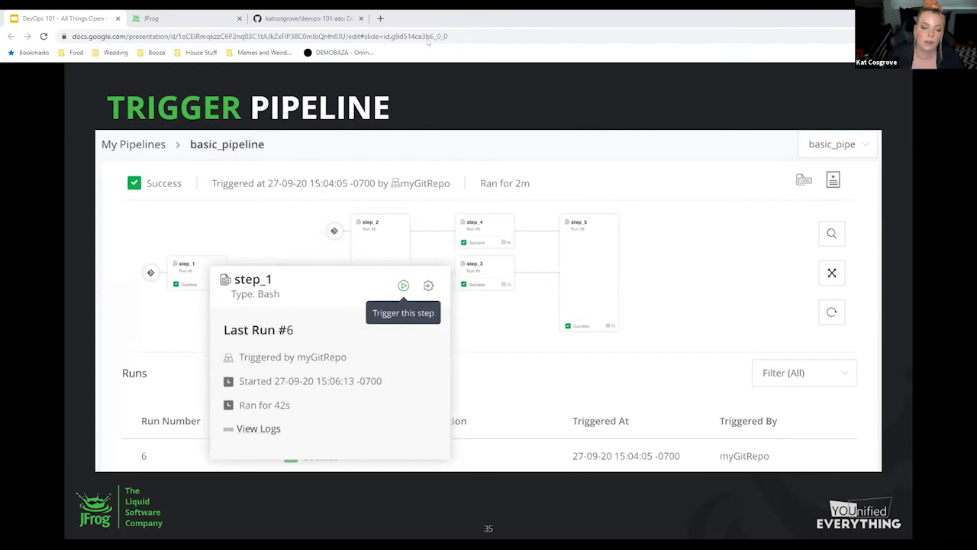
{"action": "left_click", "coordinate": [197, 13]}
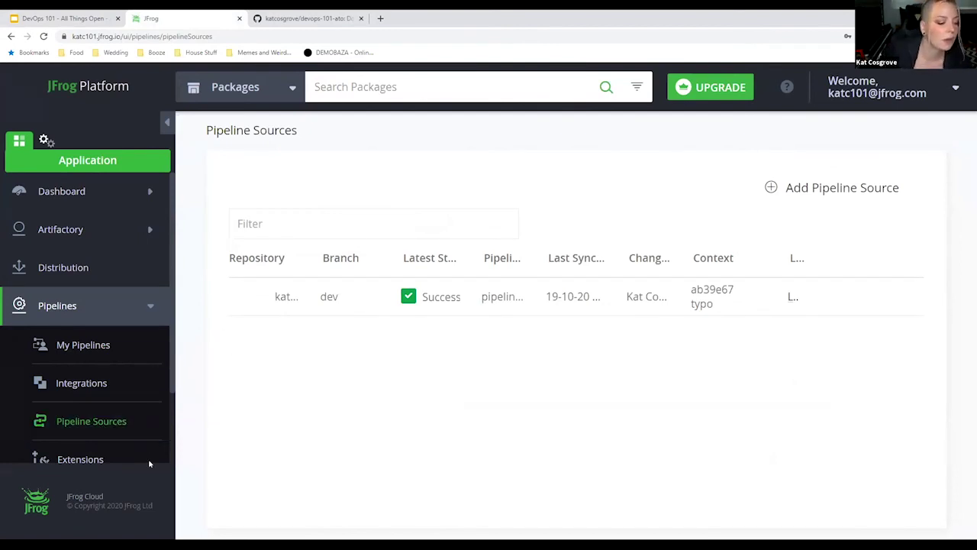
{"action": "scroll", "coordinate": [121, 357], "scroll_direction": "down", "scroll_amount": 2}
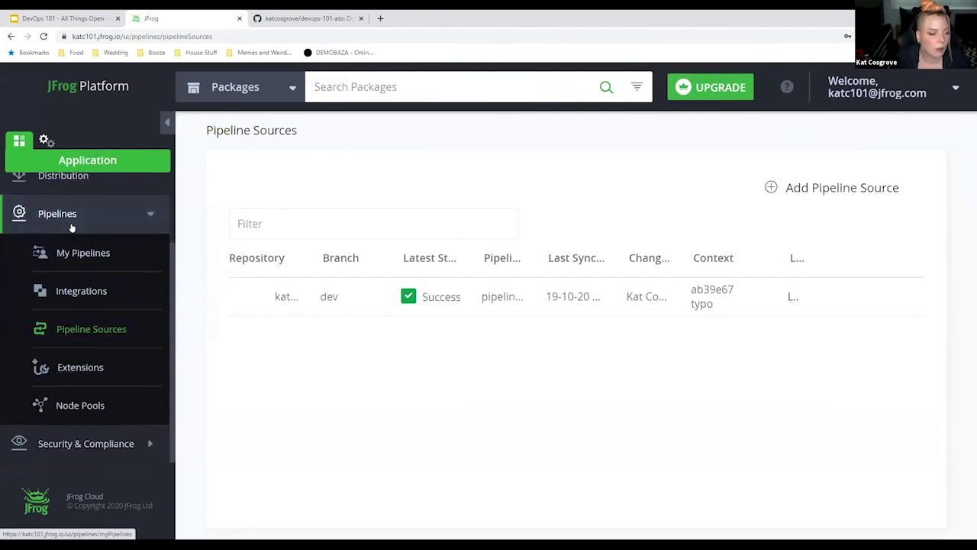
{"action": "scroll", "coordinate": [98, 303], "scroll_direction": "up", "scroll_amount": 1}
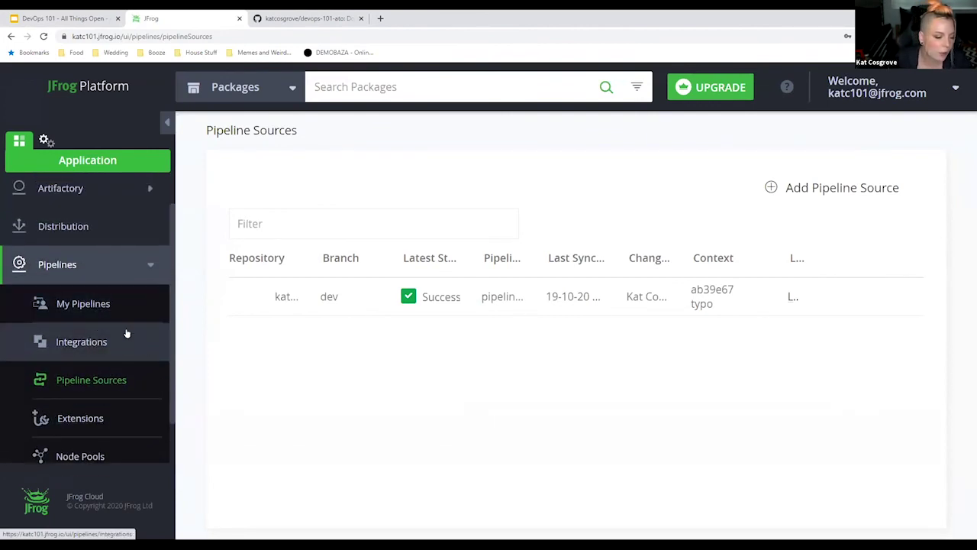
{"action": "scroll", "coordinate": [122, 358], "scroll_direction": "down", "scroll_amount": 1}
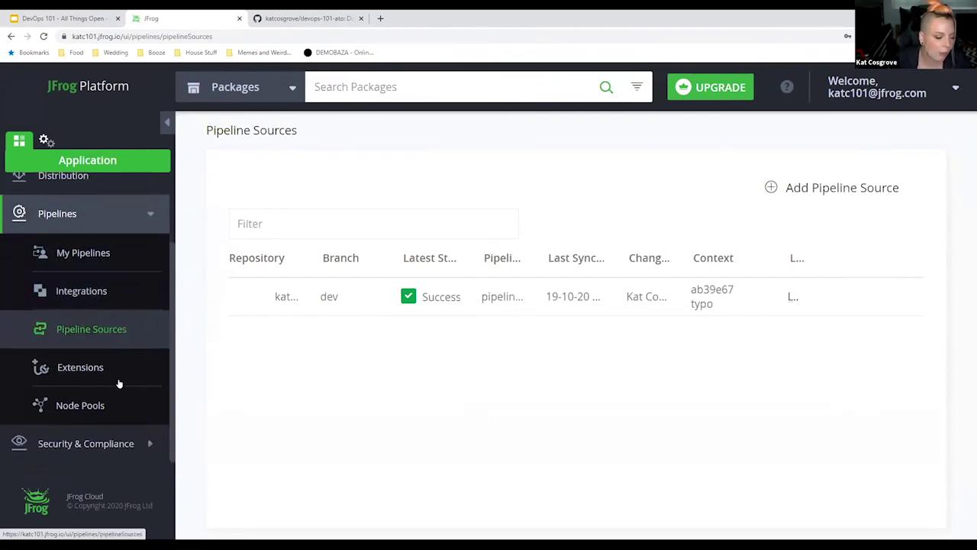
{"action": "left_click", "coordinate": [121, 263]}
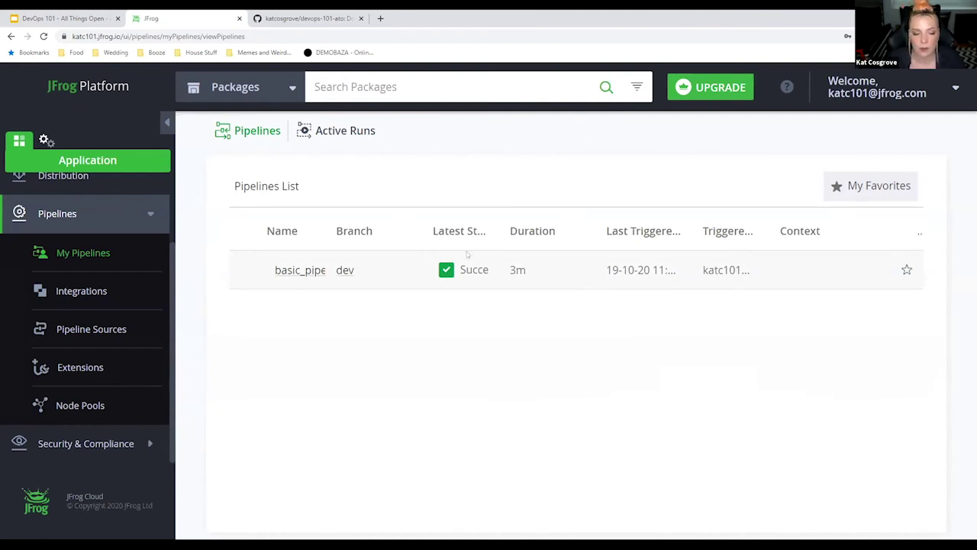
Step: Open basic_pipeline on the dev branch and examine its step graph and run history
{"action": "mouse_move", "coordinate": [474, 268]}
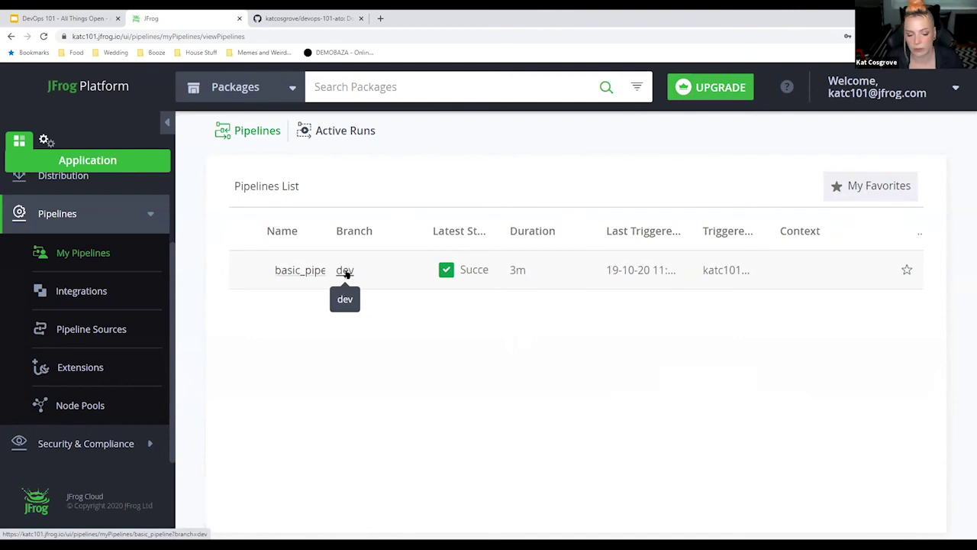
{"action": "left_click", "coordinate": [297, 271]}
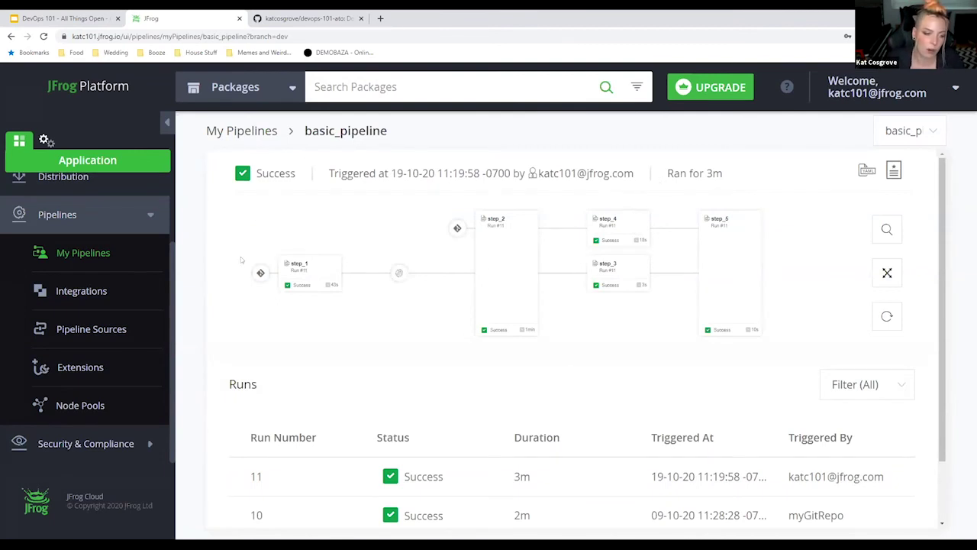
{"action": "left_click", "coordinate": [308, 266]}
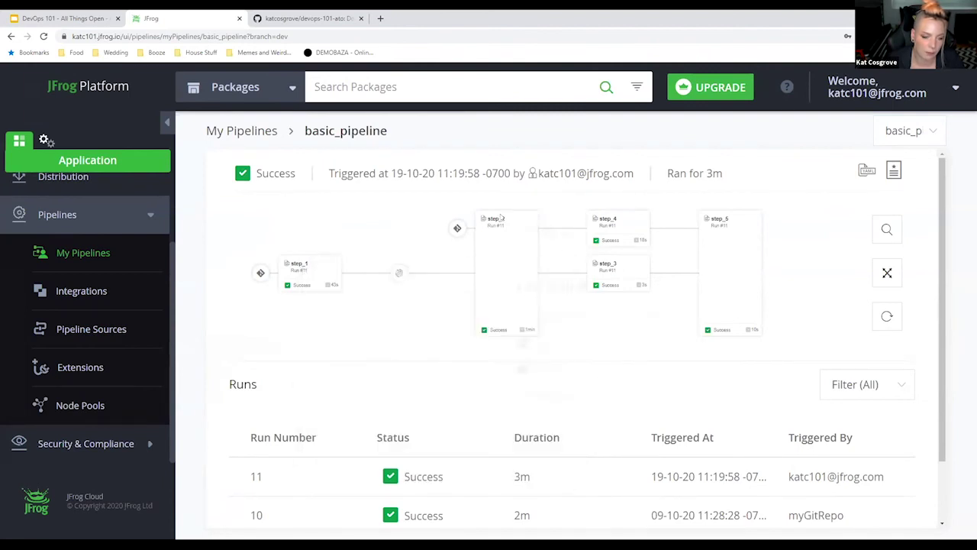
{"action": "mouse_move", "coordinate": [500, 218]}
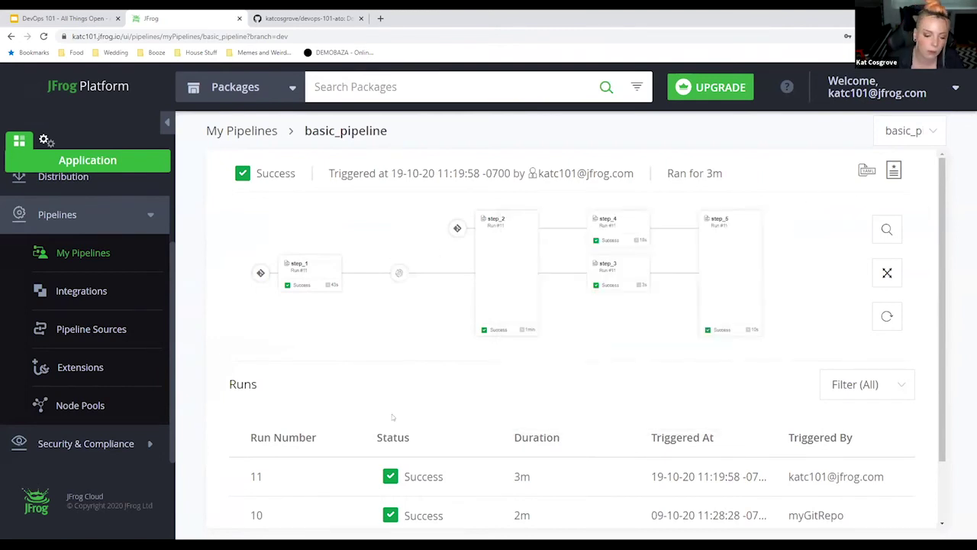
{"action": "scroll", "coordinate": [383, 389], "scroll_direction": "down", "scroll_amount": 2}
{"action": "scroll", "coordinate": [682, 446], "scroll_direction": "down", "scroll_amount": 2}
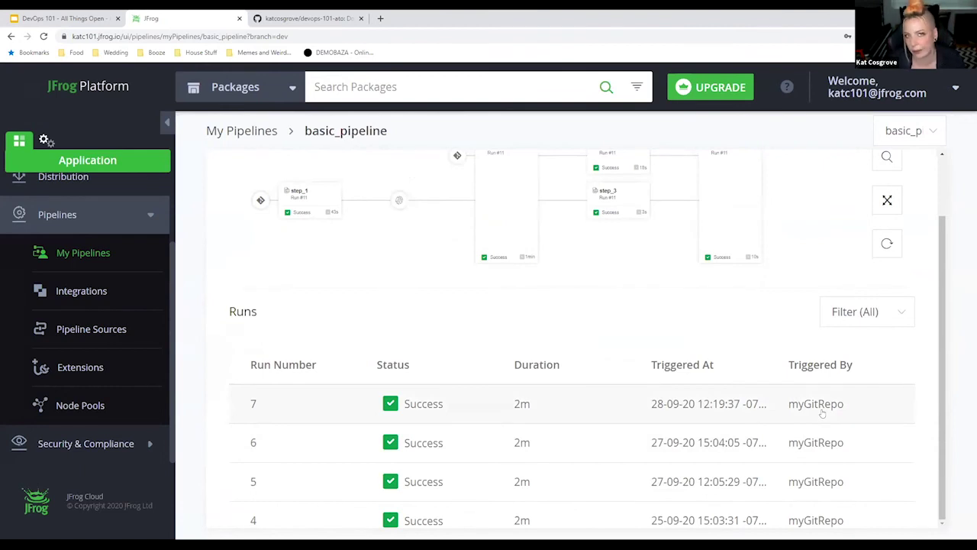
{"action": "scroll", "coordinate": [492, 479], "scroll_direction": "down", "scroll_amount": 3}
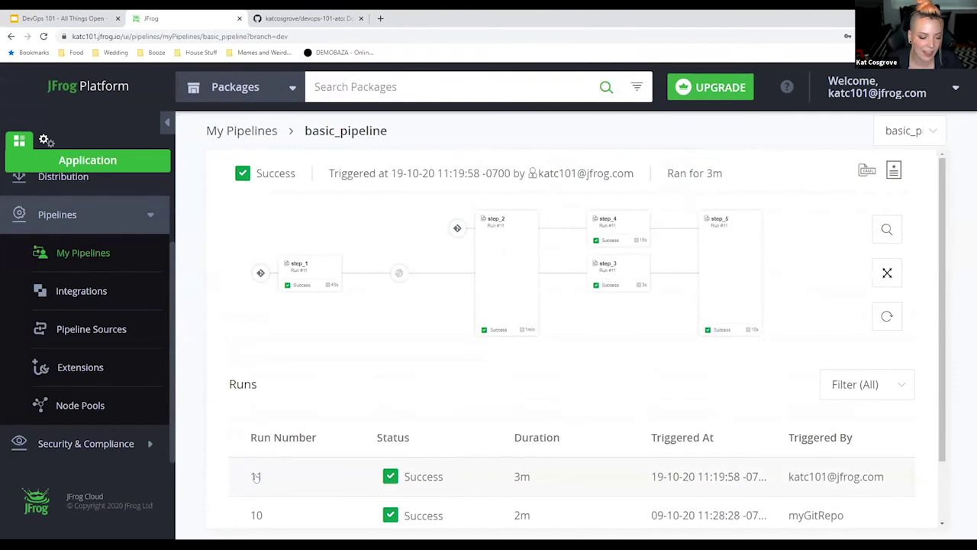
Step: Open run 11 of basic_pipeline, review the step_1 logs and expand the "Queuing step" entry
{"action": "left_click", "coordinate": [256, 476]}
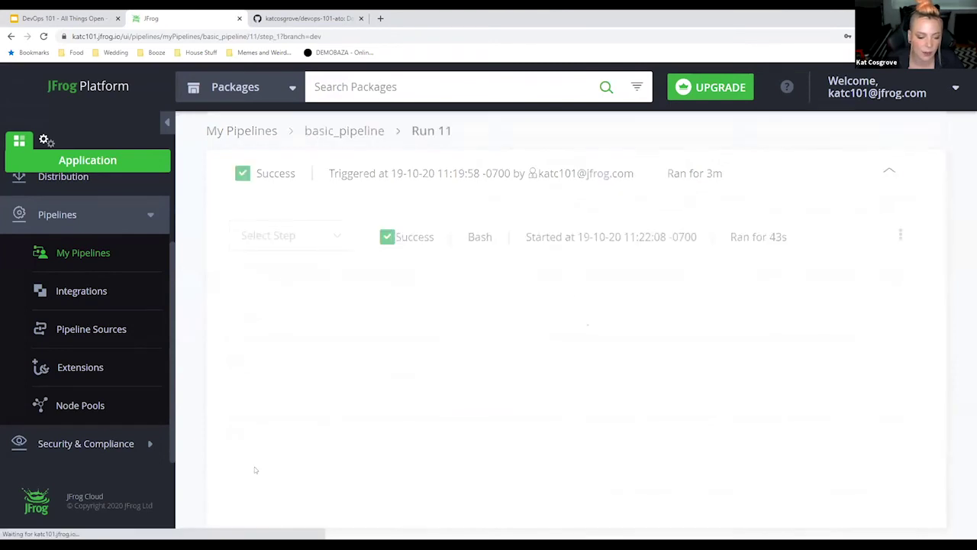
{"action": "scroll", "coordinate": [469, 428], "scroll_direction": "down", "scroll_amount": 3}
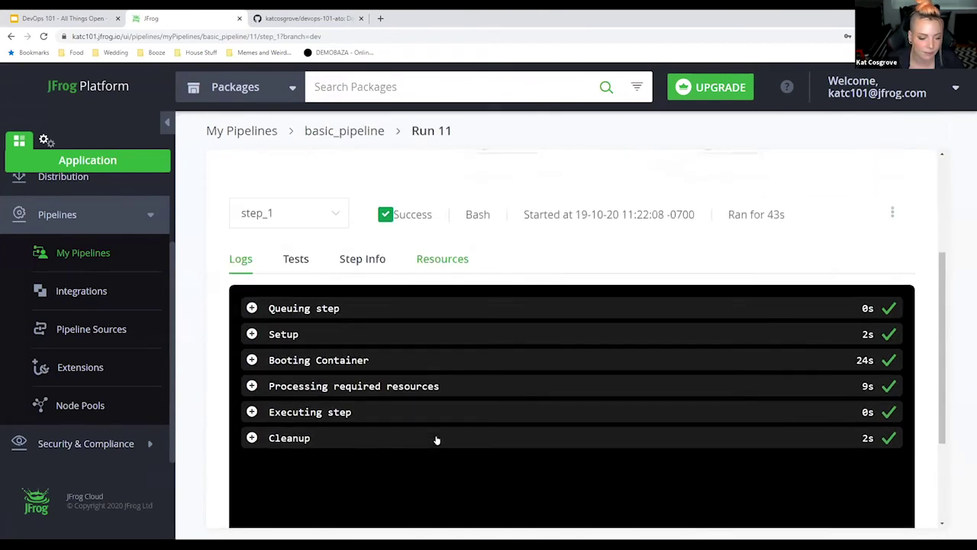
{"action": "scroll", "coordinate": [436, 427], "scroll_direction": "up", "scroll_amount": 3}
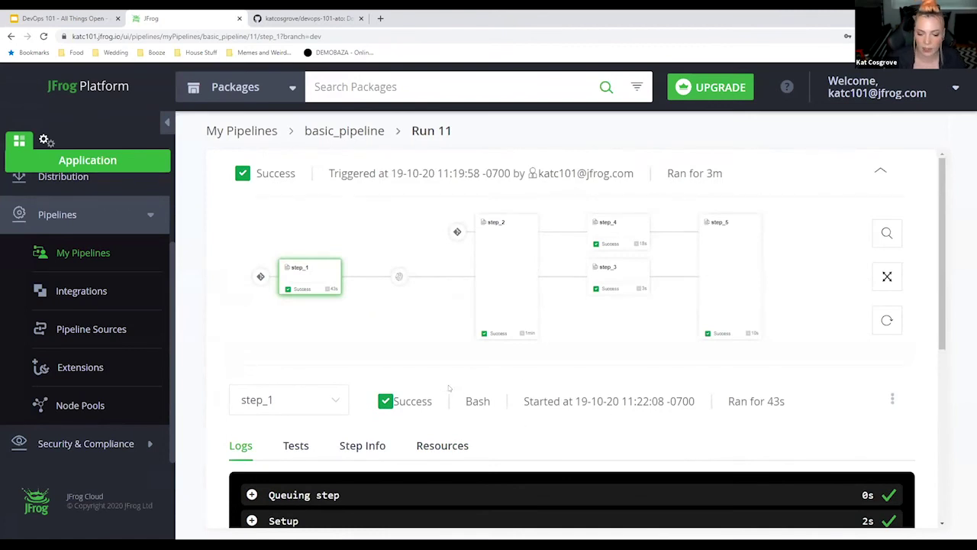
{"action": "scroll", "coordinate": [337, 377], "scroll_direction": "down", "scroll_amount": 3}
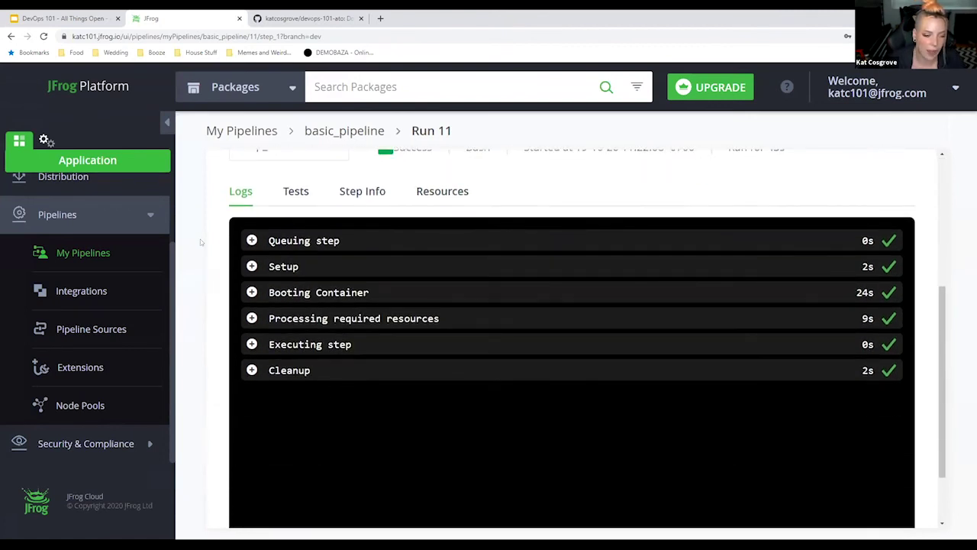
{"action": "left_click", "coordinate": [251, 240]}
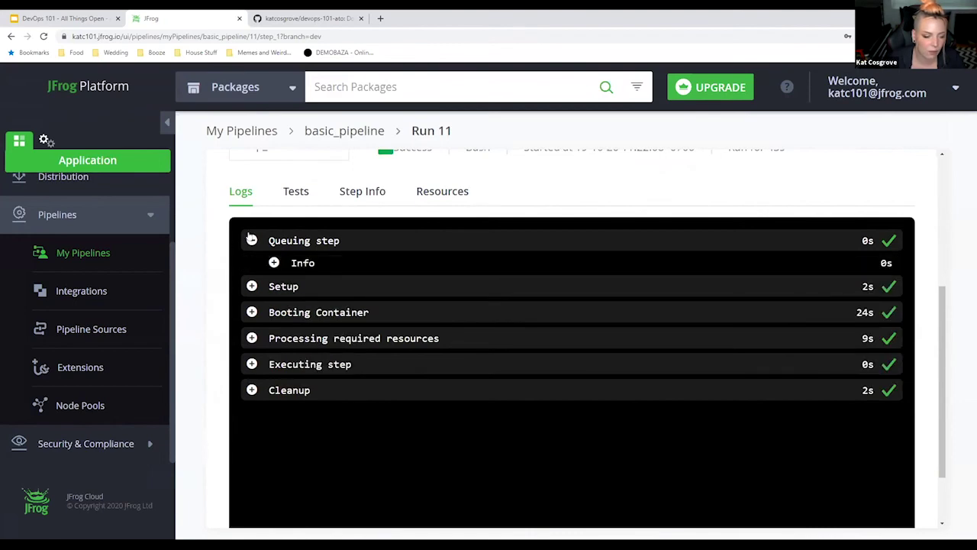
Step: Review the Setup, Booting Container and Processing required resources log entries of step_1, collapsing each one after viewing
{"action": "left_click", "coordinate": [252, 240]}
{"action": "left_click", "coordinate": [251, 266]}
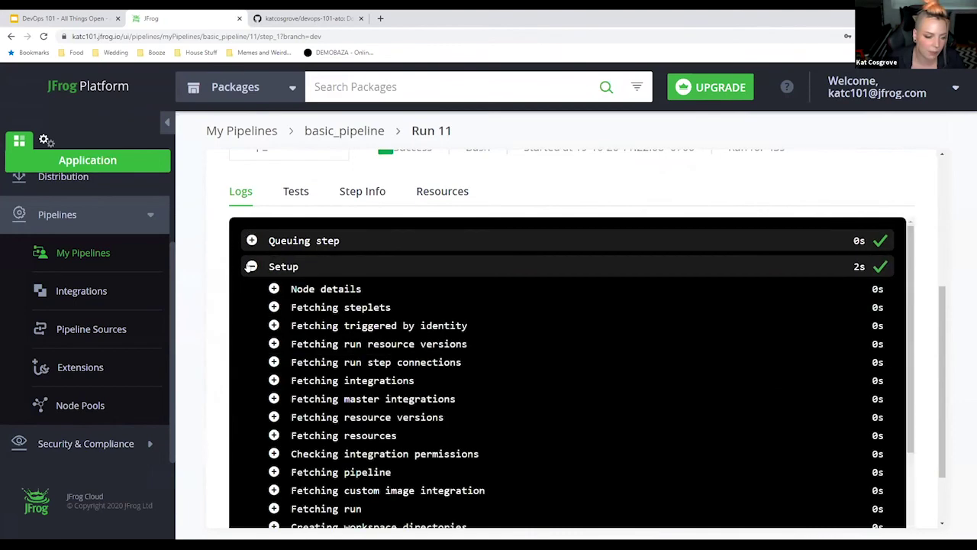
{"action": "left_click", "coordinate": [251, 267]}
{"action": "left_click", "coordinate": [251, 292]}
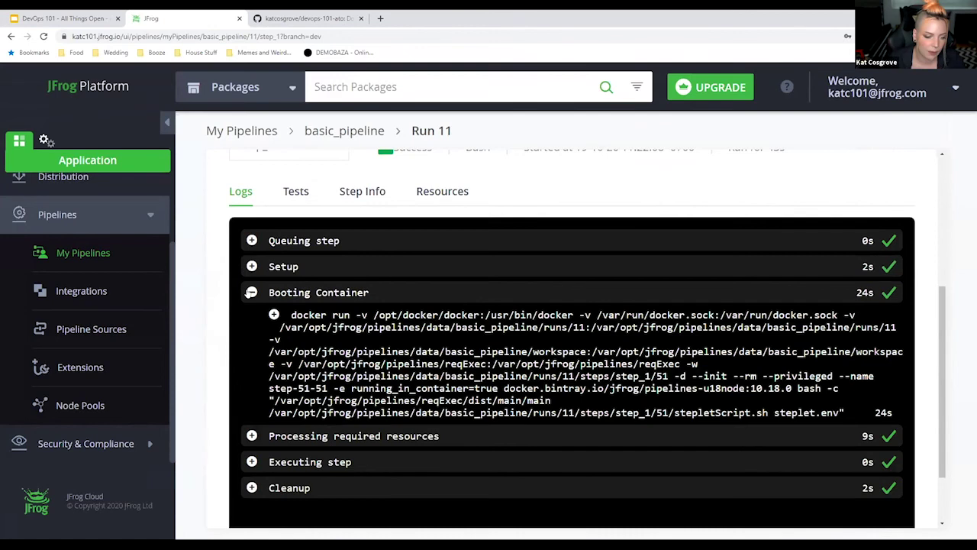
{"action": "left_click", "coordinate": [252, 291]}
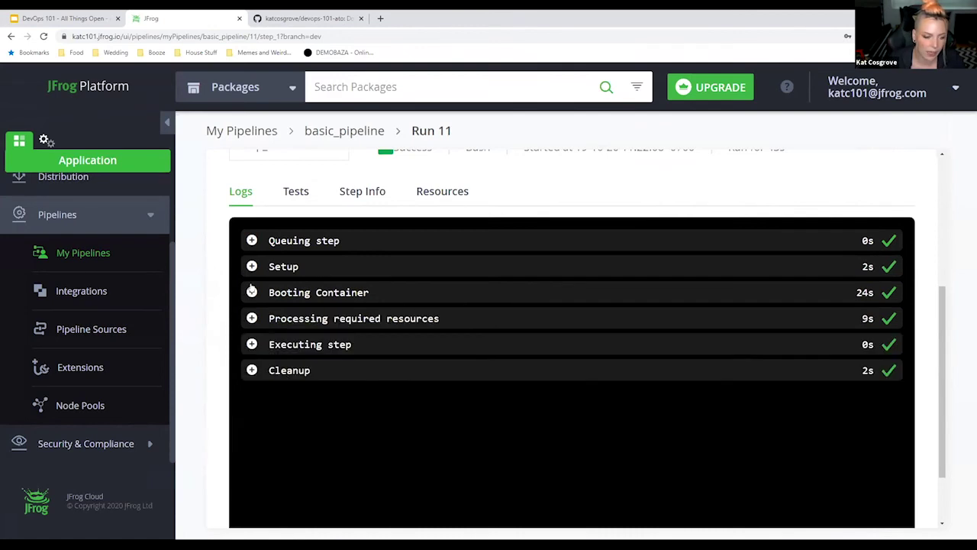
{"action": "left_click", "coordinate": [252, 319]}
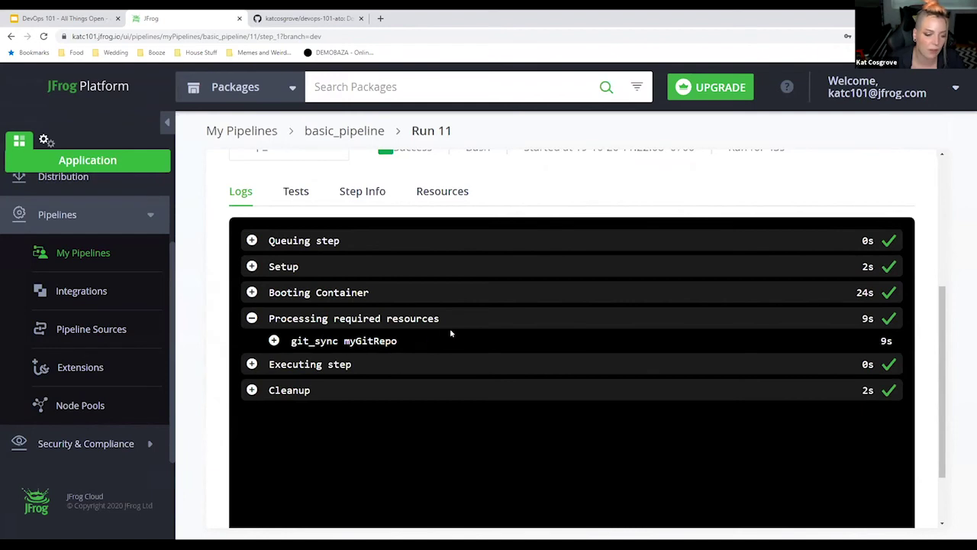
{"action": "left_click", "coordinate": [251, 318]}
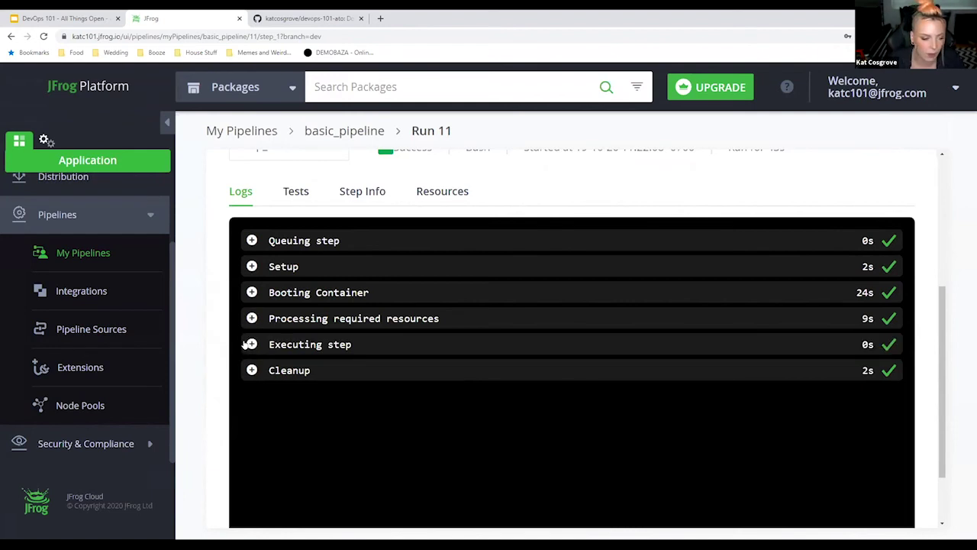
Step: Expand step_1's "Executing step" log entry and inspect the output of the add_run_variables command
{"action": "left_click", "coordinate": [251, 344]}
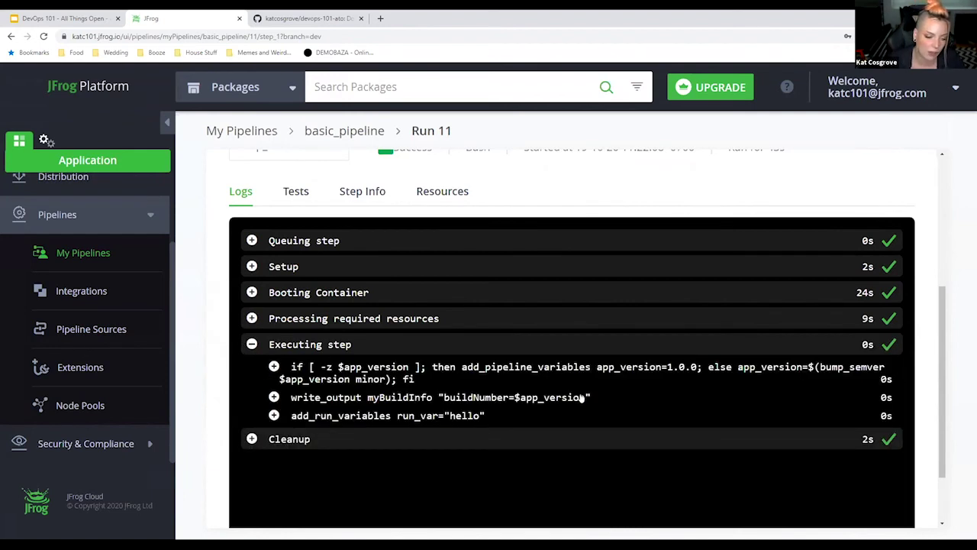
{"action": "scroll", "coordinate": [525, 389], "scroll_direction": "down", "scroll_amount": 1}
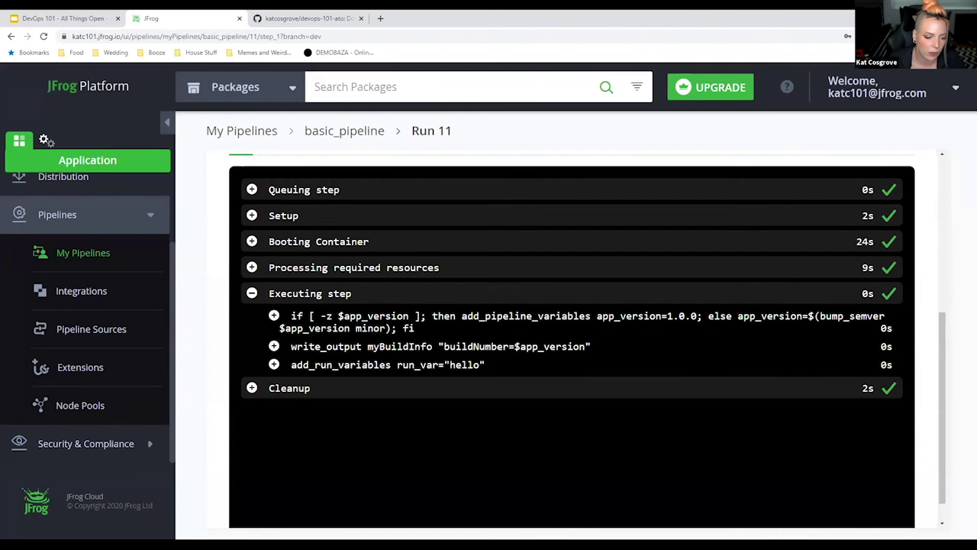
{"action": "left_click", "coordinate": [274, 365]}
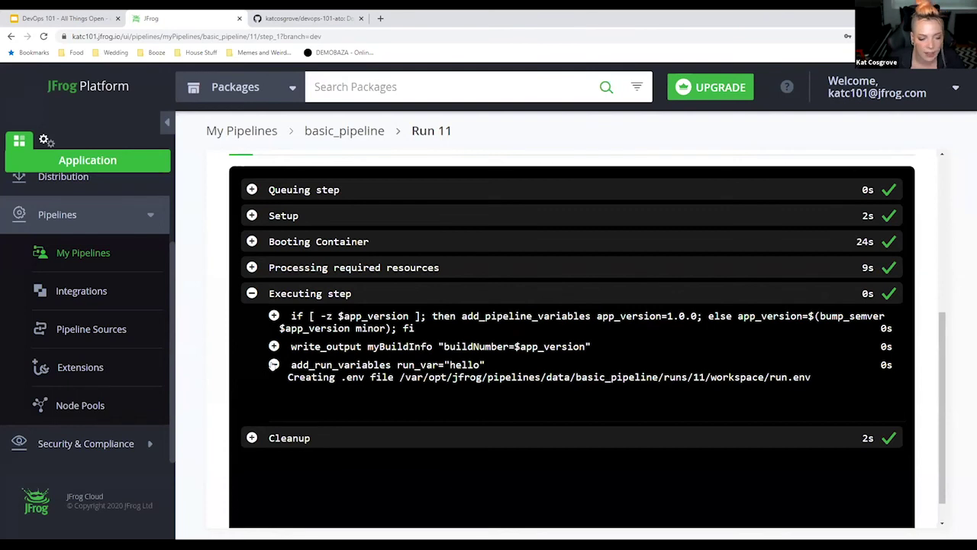
{"action": "left_click", "coordinate": [274, 365]}
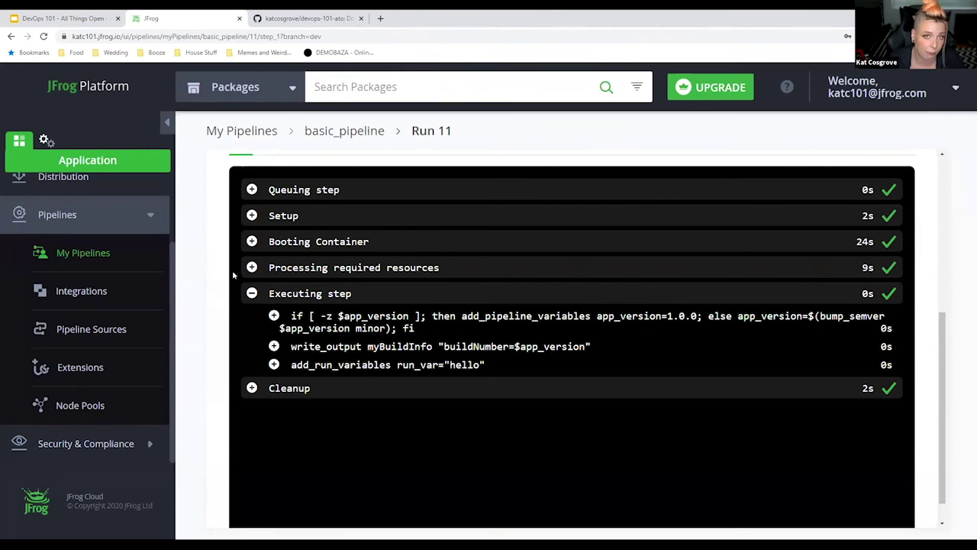
Step: View step_1's Cleanup log entry, then collapse both the "Executing step" and Cleanup entries
{"action": "scroll", "coordinate": [234, 275], "scroll_direction": "up", "scroll_amount": 3}
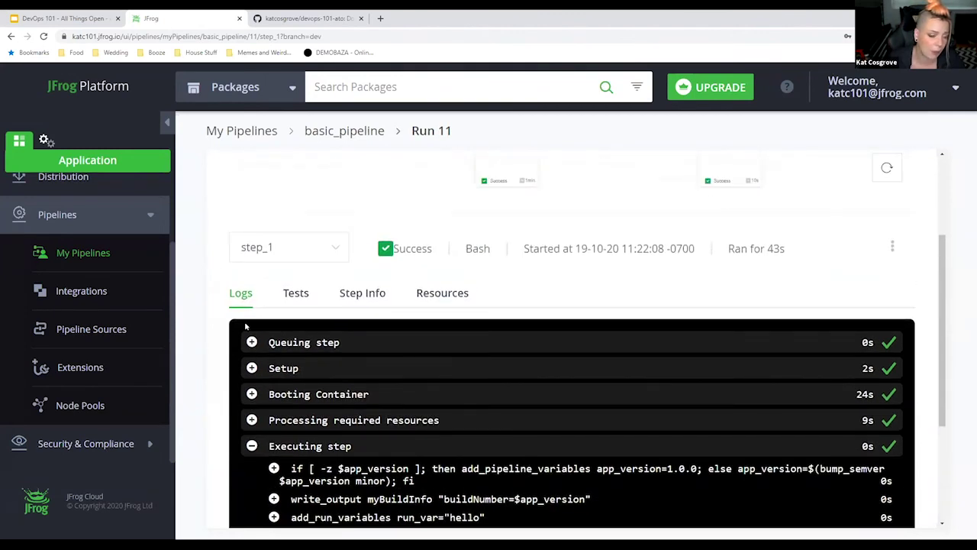
{"action": "scroll", "coordinate": [230, 366], "scroll_direction": "down", "scroll_amount": 3}
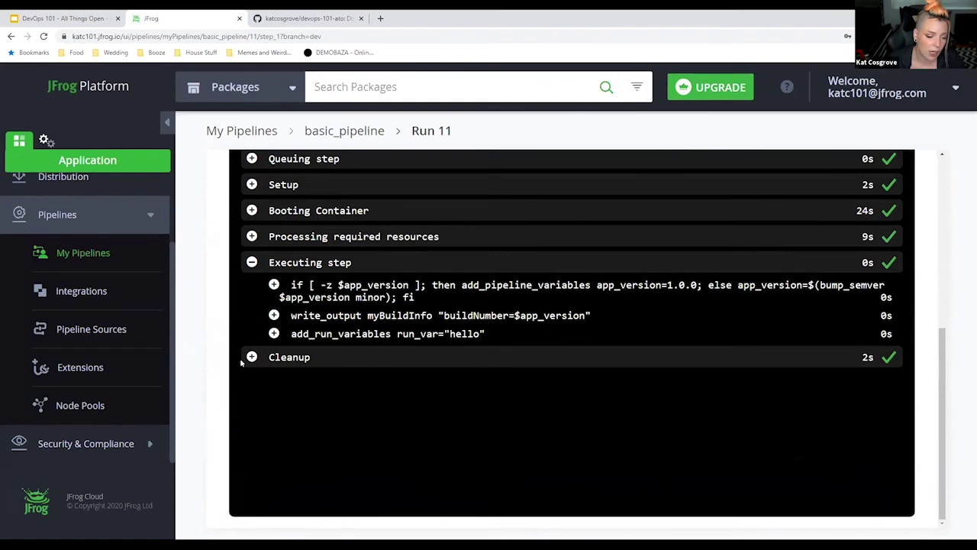
{"action": "left_click", "coordinate": [252, 356]}
{"action": "left_click", "coordinate": [251, 262]}
{"action": "left_click", "coordinate": [252, 288]}
Step: Select step_2 in the run graph, expand its "Executing step" log and check the cd $res_myGitRepo_resourcePath command's output
{"action": "scroll", "coordinate": [208, 292], "scroll_direction": "up", "scroll_amount": 5}
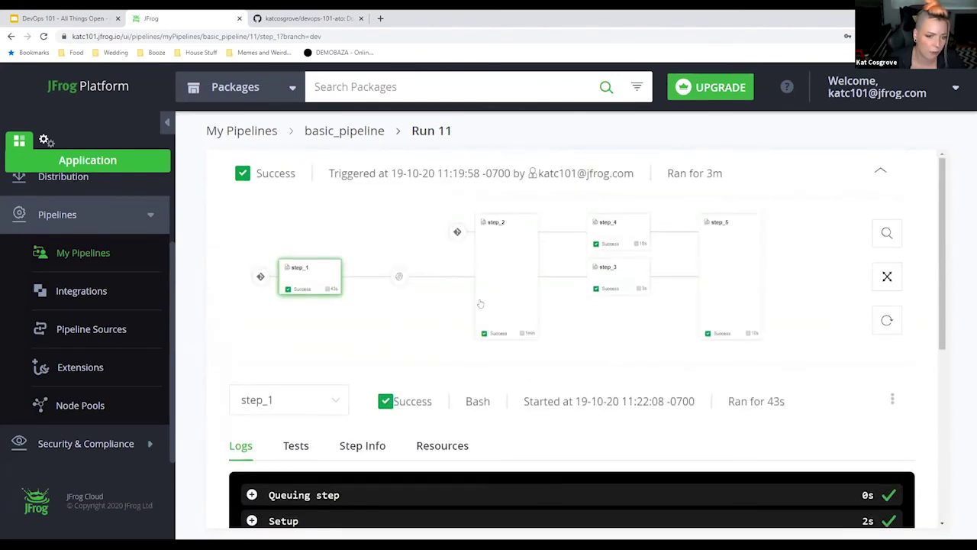
{"action": "left_click", "coordinate": [518, 284]}
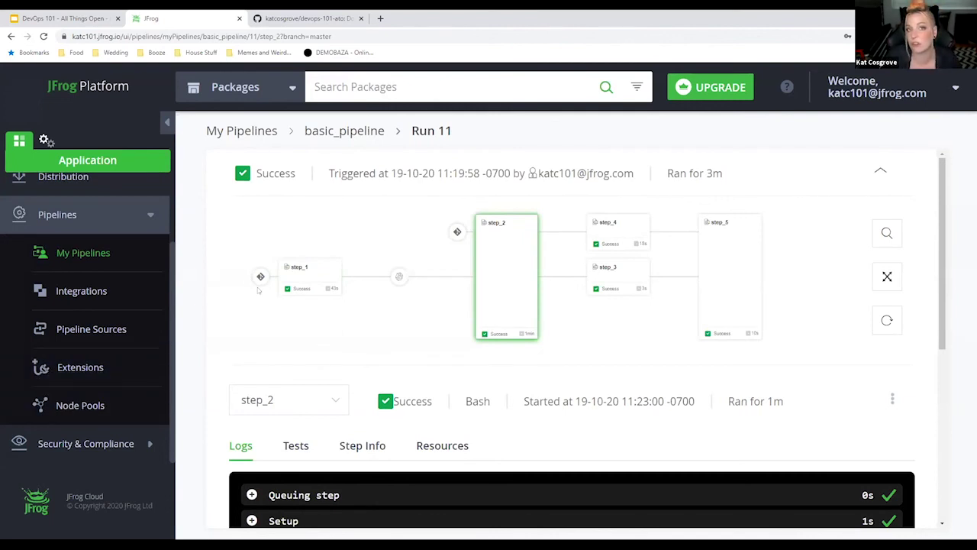
{"action": "scroll", "coordinate": [258, 290], "scroll_direction": "down", "scroll_amount": 3}
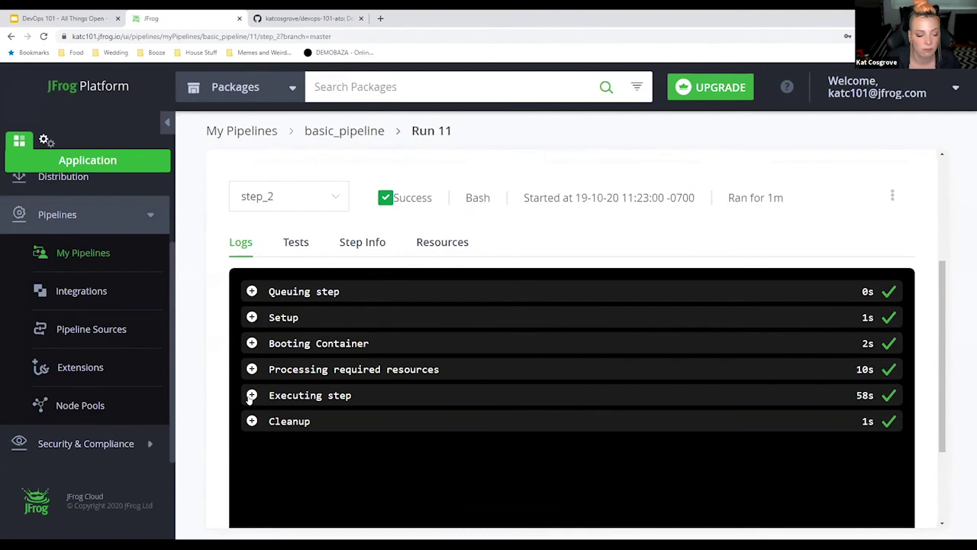
{"action": "left_click", "coordinate": [252, 396]}
{"action": "scroll", "coordinate": [482, 399], "scroll_direction": "down", "scroll_amount": 1}
{"action": "scroll", "coordinate": [482, 399], "scroll_direction": "down", "scroll_amount": 1}
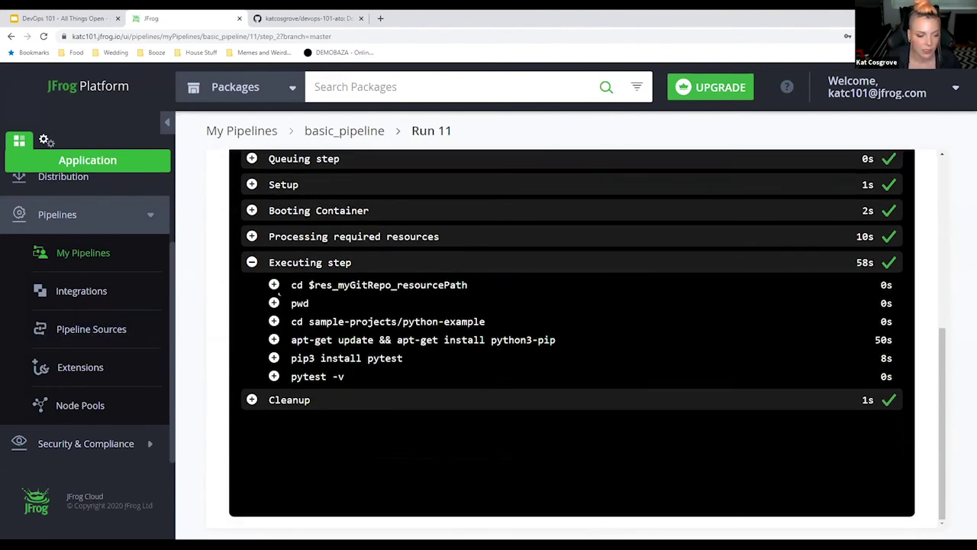
{"action": "left_click", "coordinate": [274, 284]}
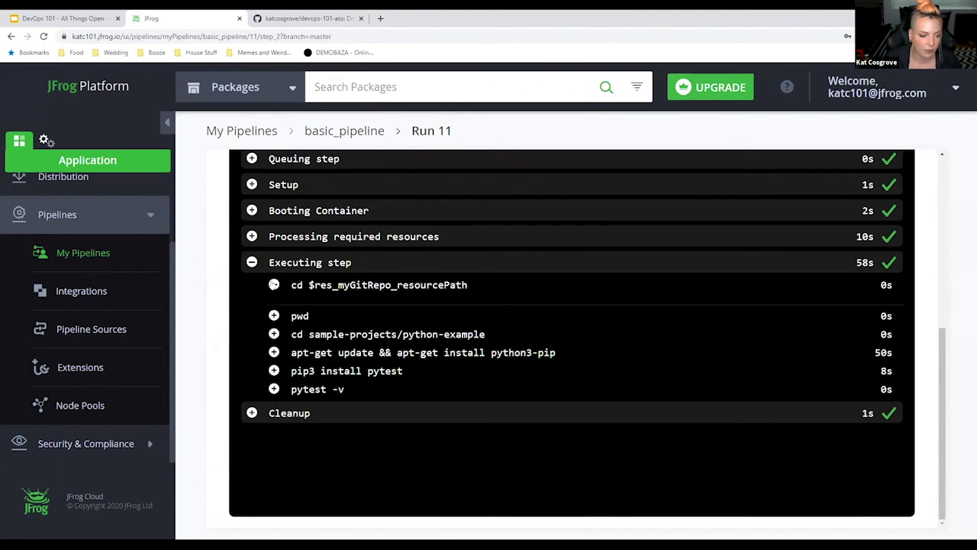
{"action": "left_click", "coordinate": [274, 284]}
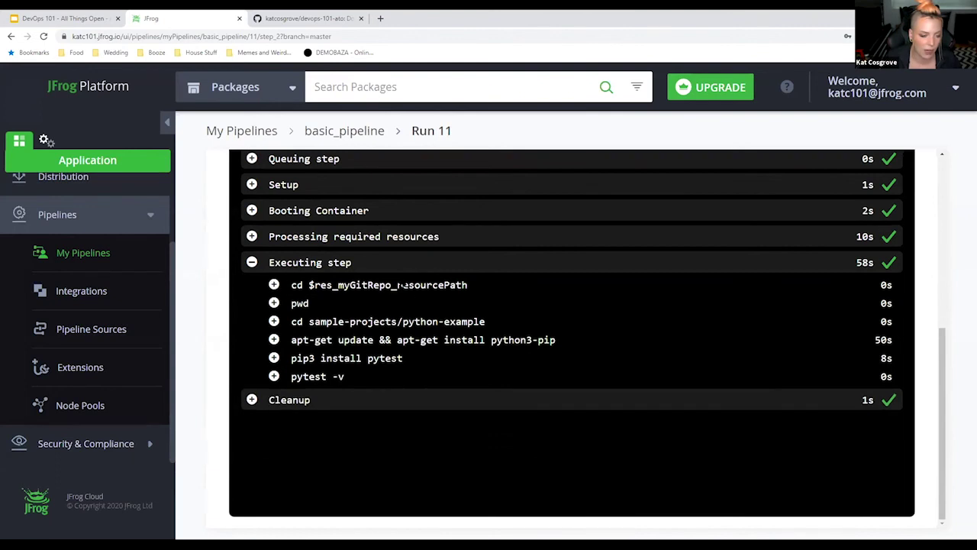
Step: Inspect the output of step_2's pwd, cd sample-projects/python-example and pytest -v commands, reading through the individual test results
{"action": "left_click", "coordinate": [274, 303]}
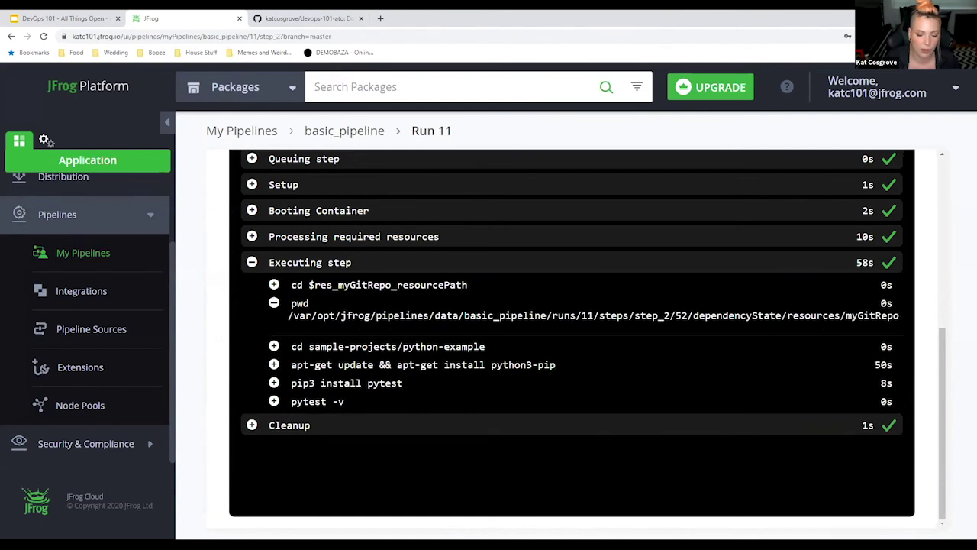
{"action": "left_click", "coordinate": [274, 346]}
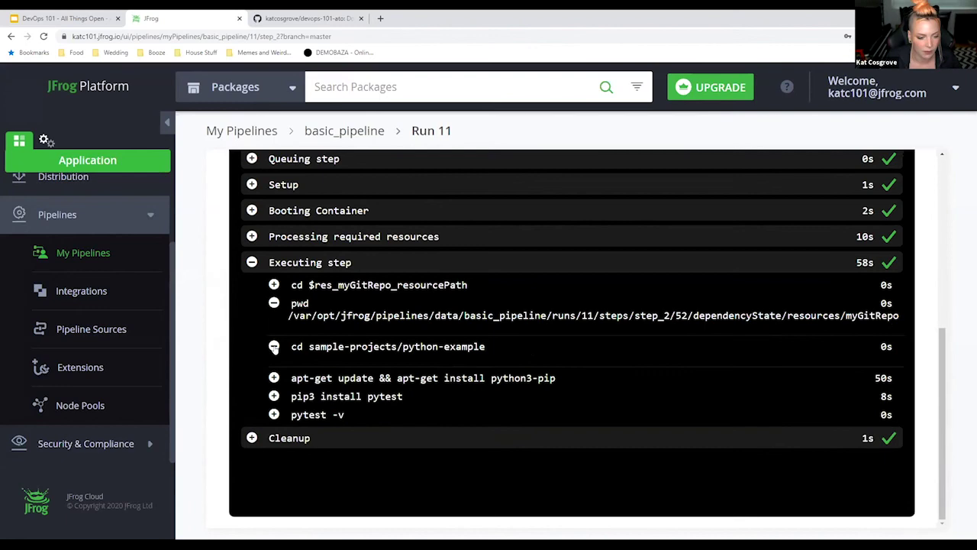
{"action": "left_click", "coordinate": [274, 346]}
{"action": "left_click", "coordinate": [274, 401]}
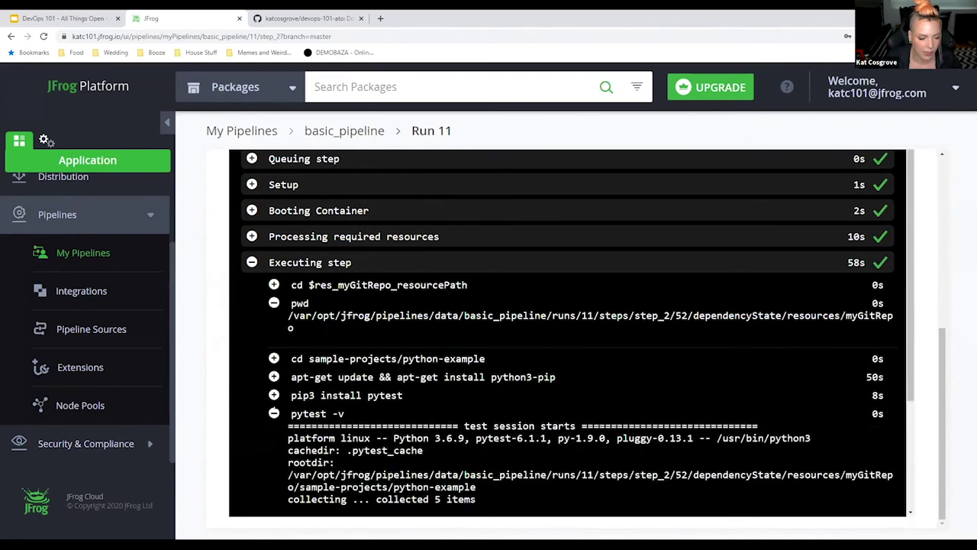
{"action": "scroll", "coordinate": [391, 409], "scroll_direction": "down", "scroll_amount": 4}
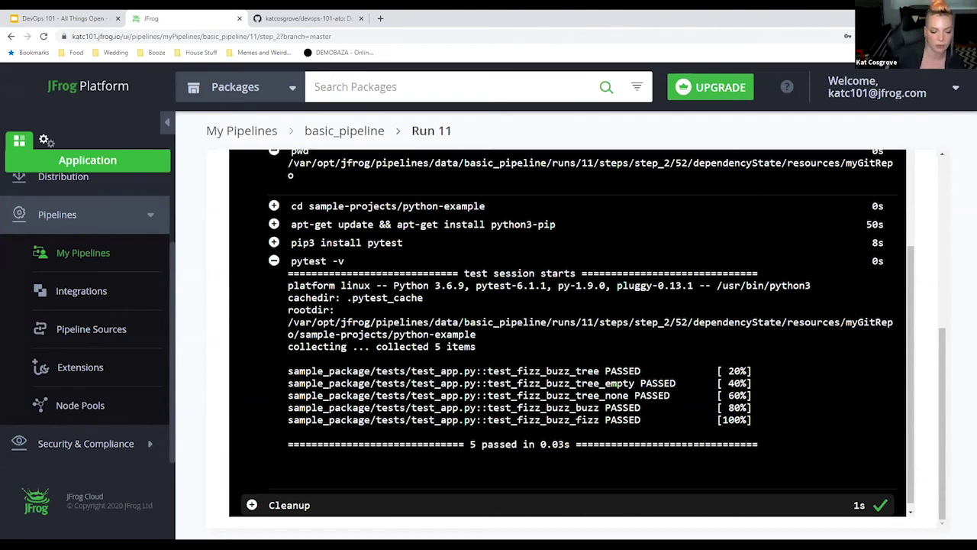
{"action": "scroll", "coordinate": [633, 435], "scroll_direction": "down", "scroll_amount": 1}
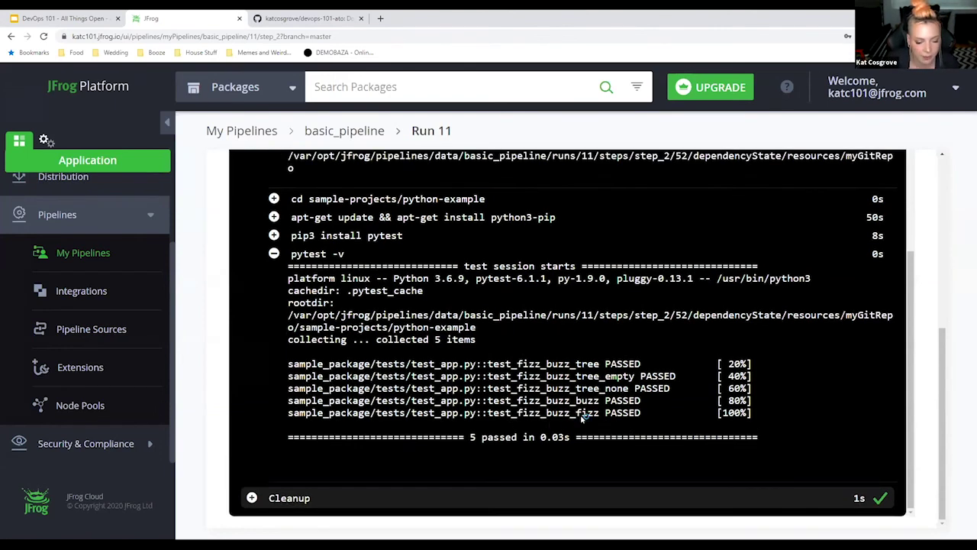
Step: Expand step_2's Cleanup log entry and collapse its "Executing step" entry
{"action": "left_click", "coordinate": [251, 498]}
{"action": "scroll", "coordinate": [264, 493], "scroll_direction": "up", "scroll_amount": 3}
{"action": "left_click", "coordinate": [251, 261]}
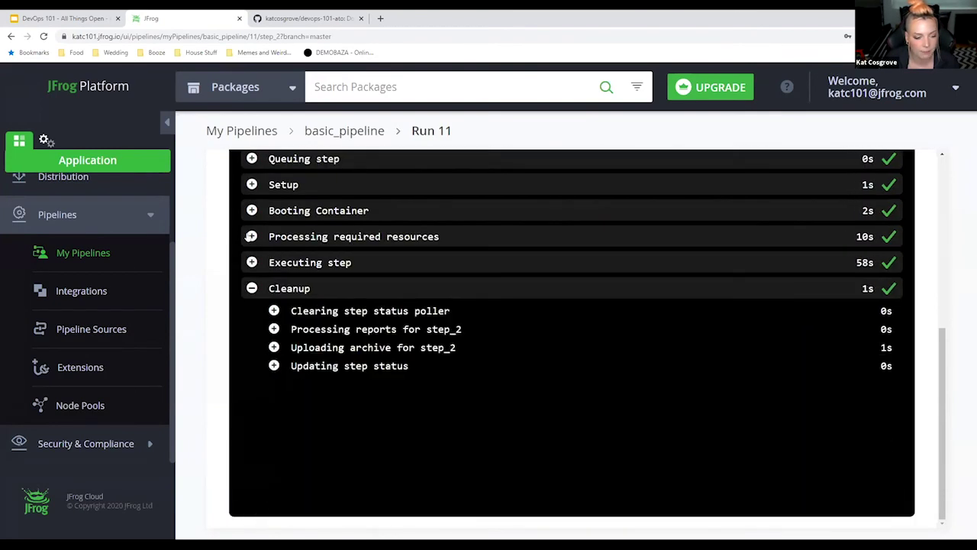
Step: Select step_3 in the run graph and inspect the output of echo $step_env_var1 under its "Executing step" log
{"action": "scroll", "coordinate": [248, 290], "scroll_direction": "up", "scroll_amount": 5}
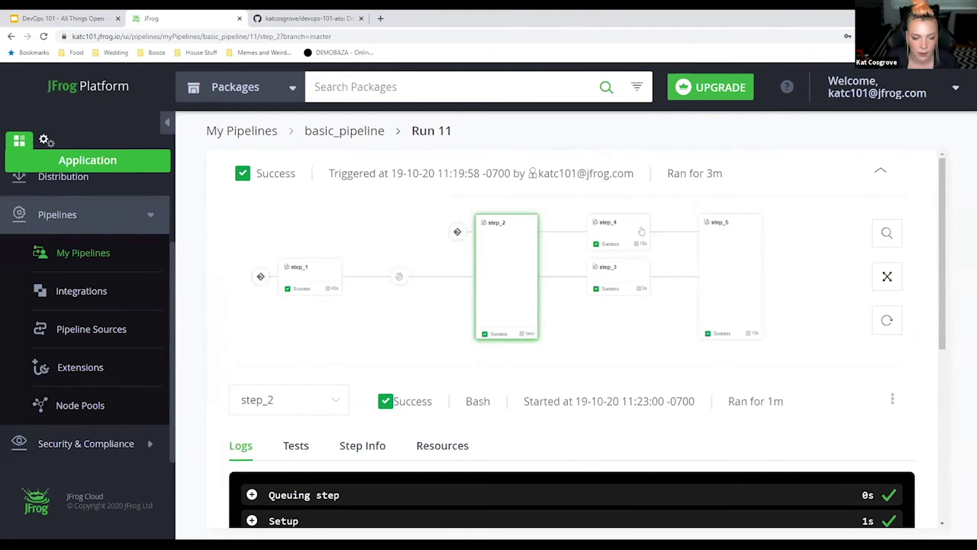
{"action": "left_click", "coordinate": [627, 277]}
{"action": "left_click", "coordinate": [624, 228]}
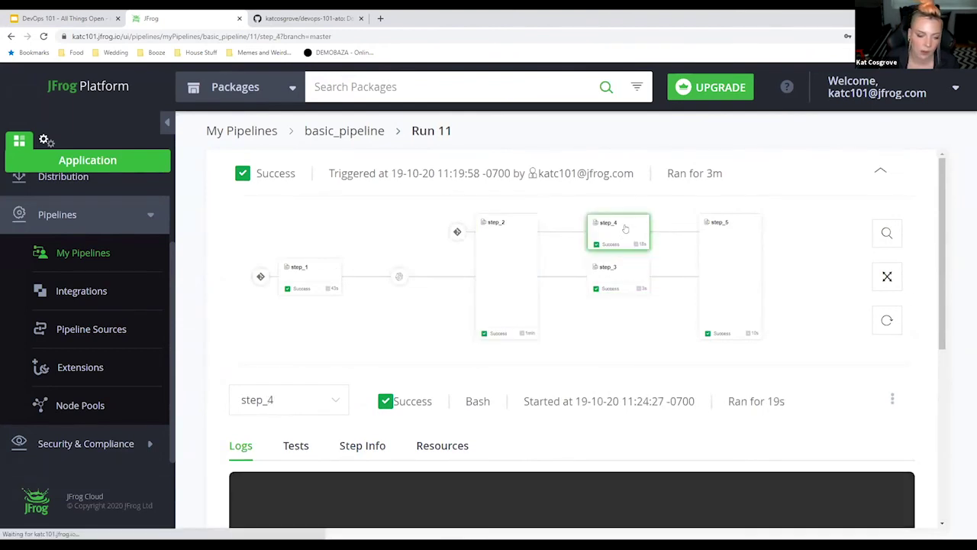
{"action": "left_click", "coordinate": [624, 276]}
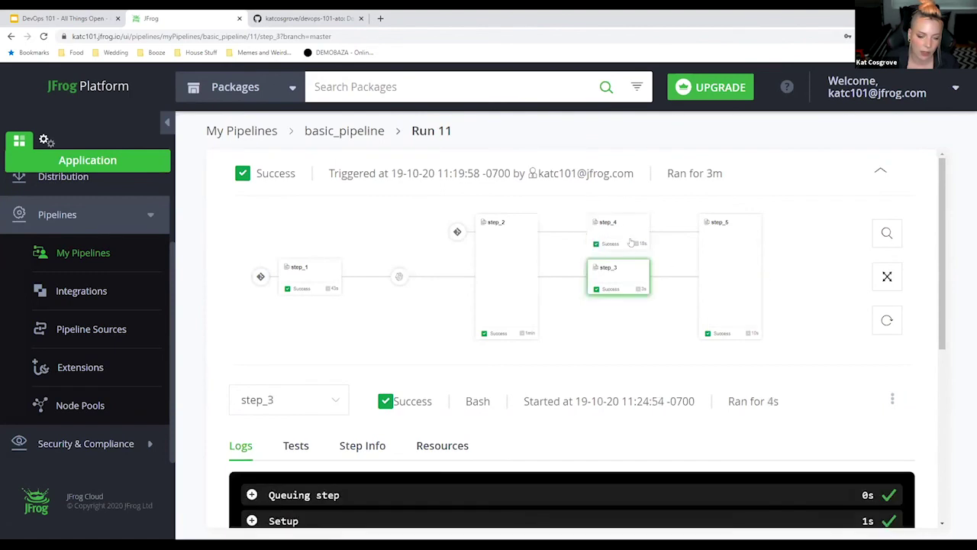
{"action": "scroll", "coordinate": [645, 315], "scroll_direction": "down", "scroll_amount": 2}
{"action": "left_click", "coordinate": [252, 420]}
{"action": "scroll", "coordinate": [254, 416], "scroll_direction": "down", "scroll_amount": 1}
{"action": "scroll", "coordinate": [254, 413], "scroll_direction": "down", "scroll_amount": 2}
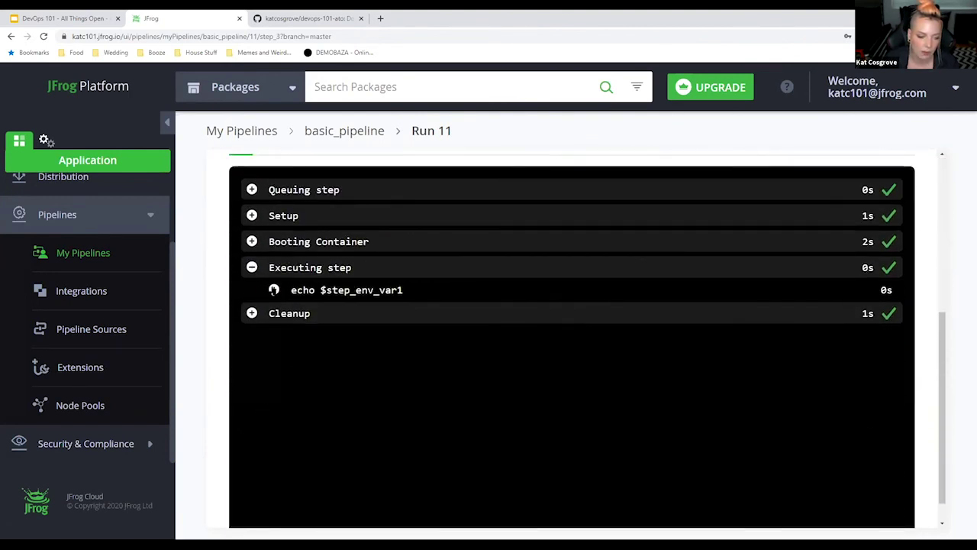
{"action": "left_click", "coordinate": [274, 290]}
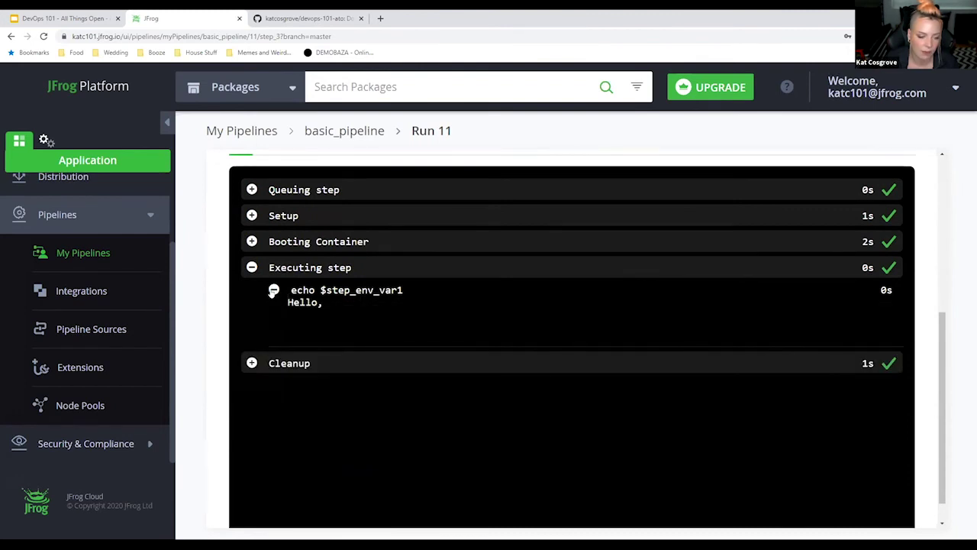
{"action": "left_click", "coordinate": [273, 290]}
Step: Select step_4, inspect the echo $app_version output under its "Executing step" log, and collapse the entry
{"action": "scroll", "coordinate": [492, 353], "scroll_direction": "up", "scroll_amount": 5}
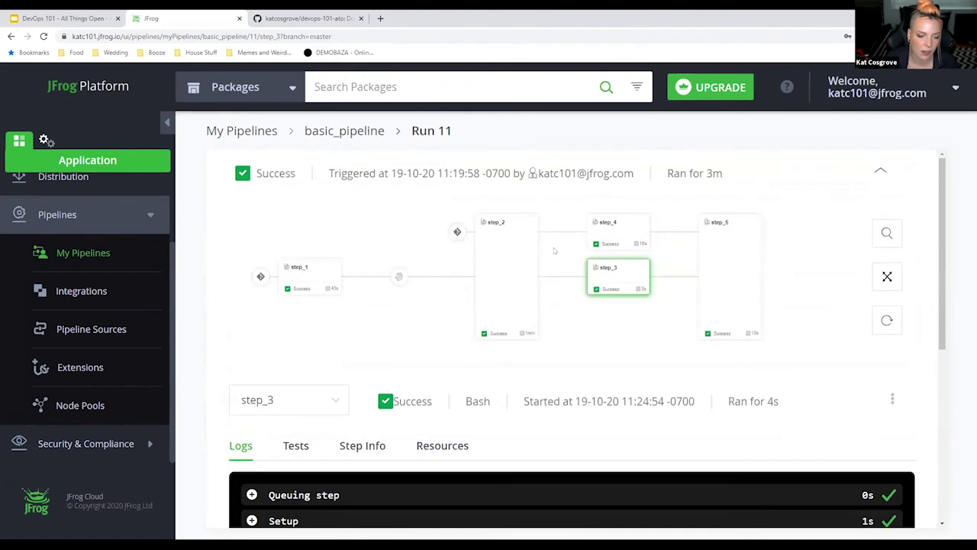
{"action": "left_click", "coordinate": [614, 233]}
{"action": "scroll", "coordinate": [284, 336], "scroll_direction": "down", "scroll_amount": 3}
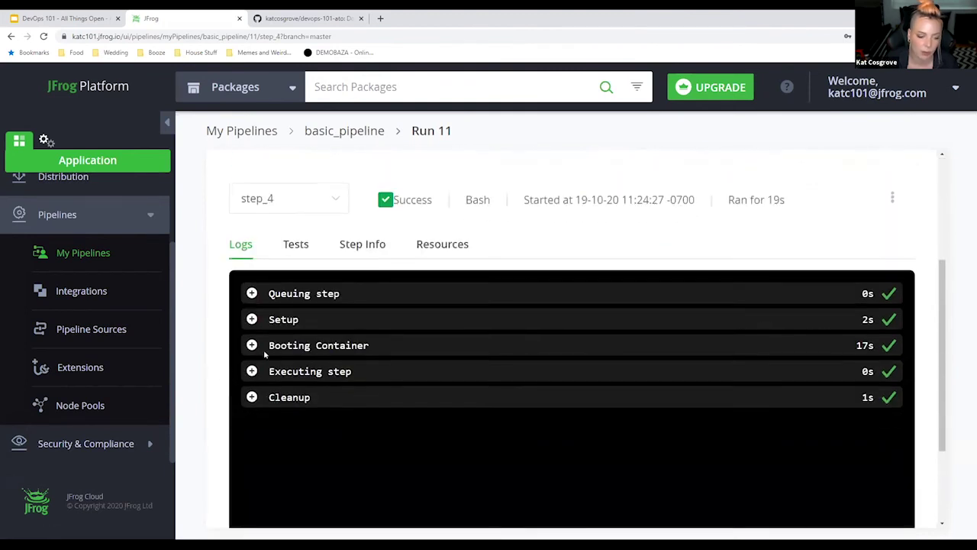
{"action": "left_click", "coordinate": [251, 370]}
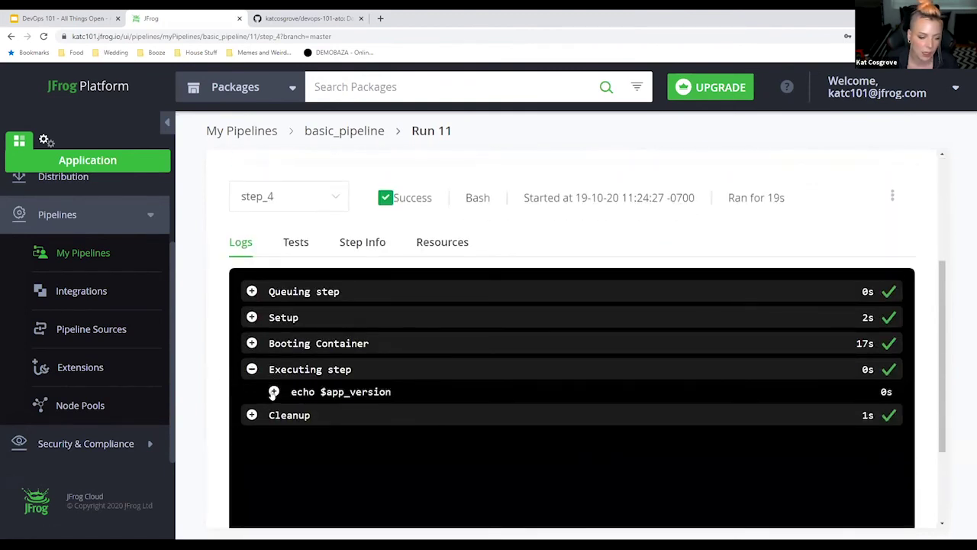
{"action": "left_click", "coordinate": [273, 392]}
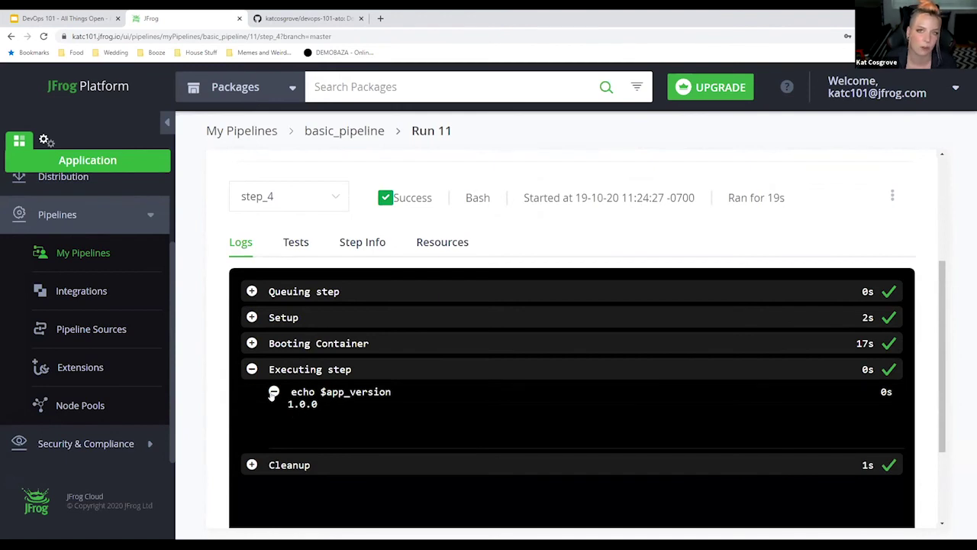
{"action": "left_click", "coordinate": [273, 393]}
{"action": "left_click", "coordinate": [251, 369]}
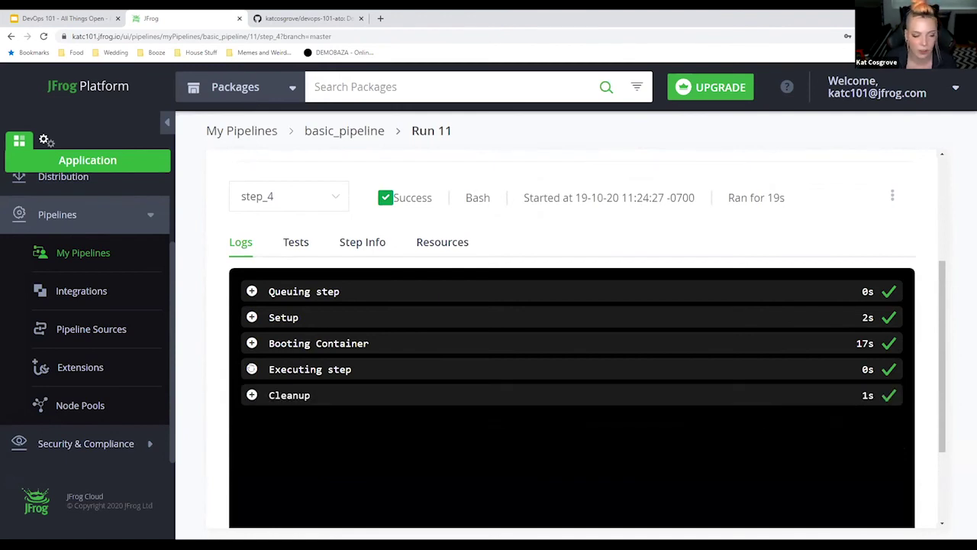
Step: Select step_5, inspect the GitHub rate_limit curl command under its "Executing step" log, and return to the run graph
{"action": "scroll", "coordinate": [250, 368], "scroll_direction": "up", "scroll_amount": 3}
{"action": "scroll", "coordinate": [250, 367], "scroll_direction": "up", "scroll_amount": 1}
{"action": "left_click", "coordinate": [716, 258]}
{"action": "scroll", "coordinate": [250, 319], "scroll_direction": "down", "scroll_amount": 4}
{"action": "left_click", "coordinate": [251, 319]}
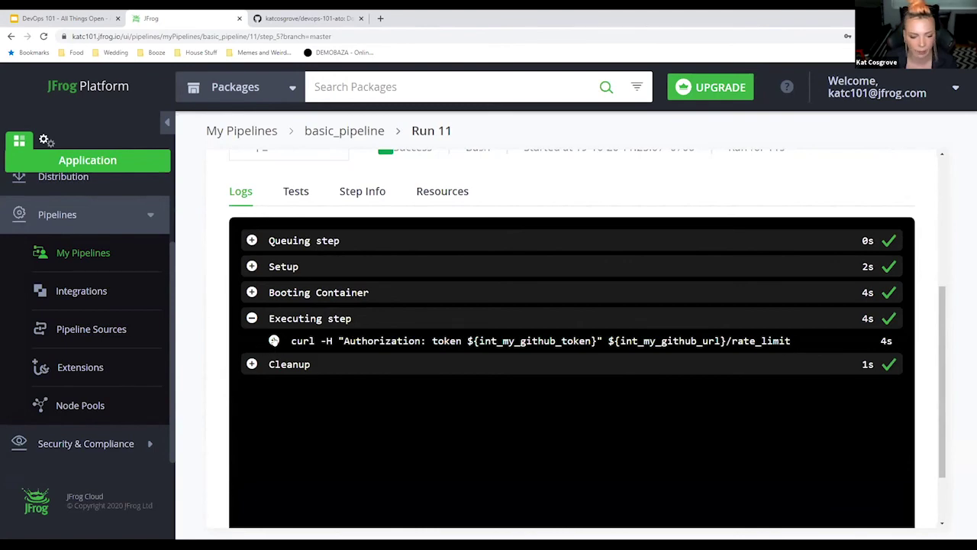
{"action": "left_click", "coordinate": [274, 340]}
{"action": "left_click", "coordinate": [274, 341]}
{"action": "scroll", "coordinate": [630, 411], "scroll_direction": "up", "scroll_amount": 3}
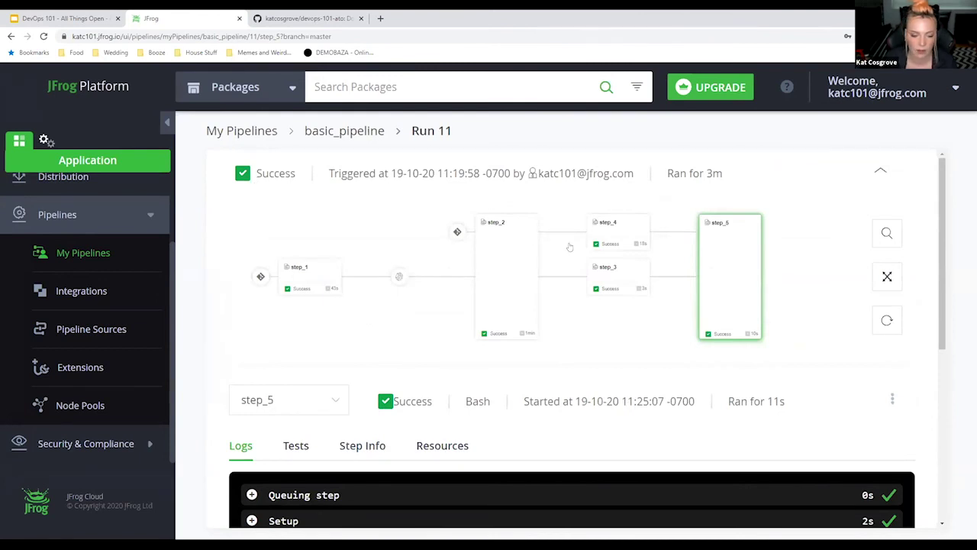
Step: Open basic_pipeline's YAML definition from its overview and examine the configuration and execution commands of step_1 through step_5
{"action": "left_click", "coordinate": [355, 132]}
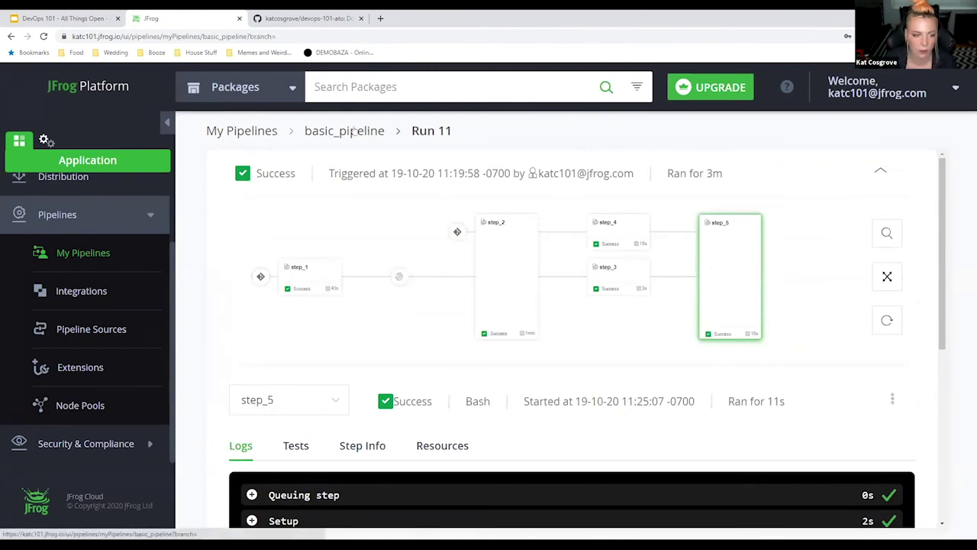
{"action": "left_click", "coordinate": [866, 170]}
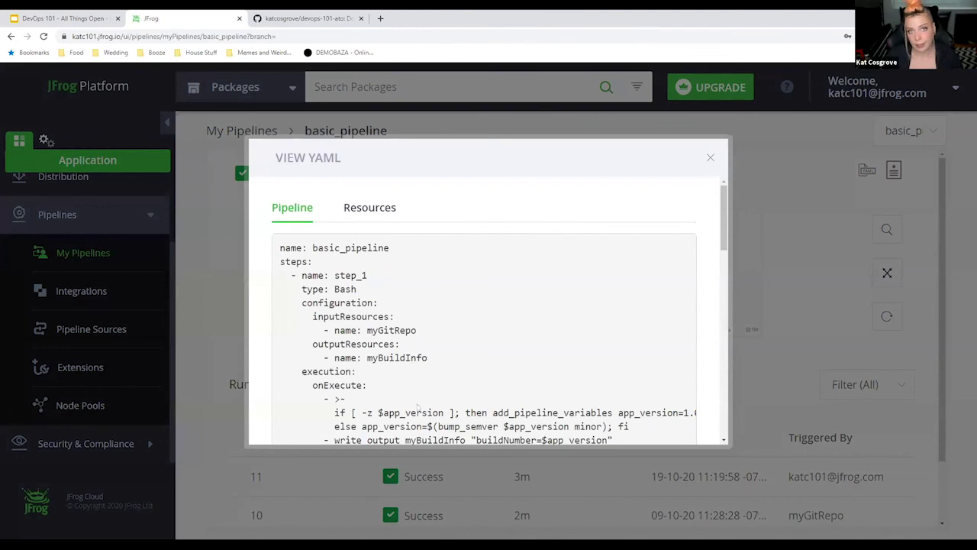
{"action": "scroll", "coordinate": [405, 340], "scroll_direction": "down", "scroll_amount": 2}
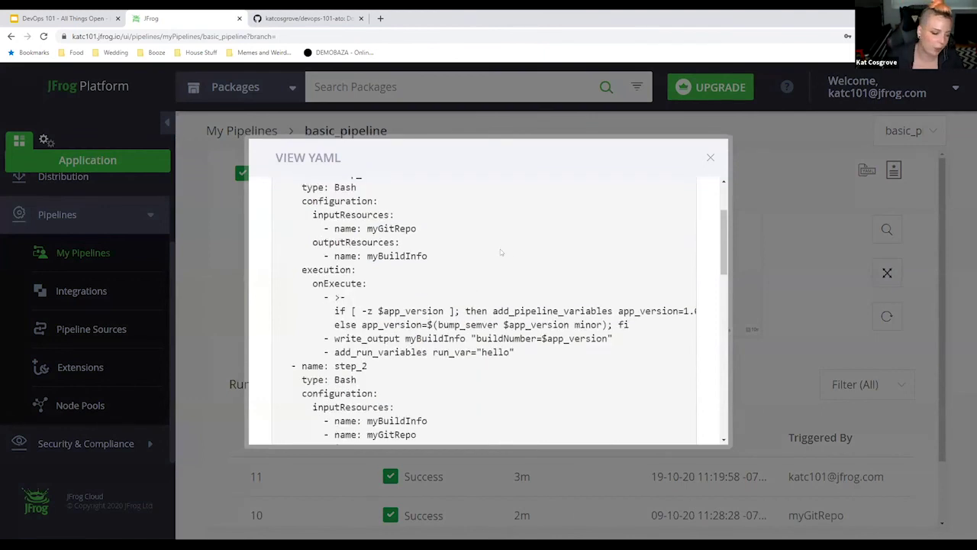
{"action": "scroll", "coordinate": [492, 251], "scroll_direction": "down", "scroll_amount": 1}
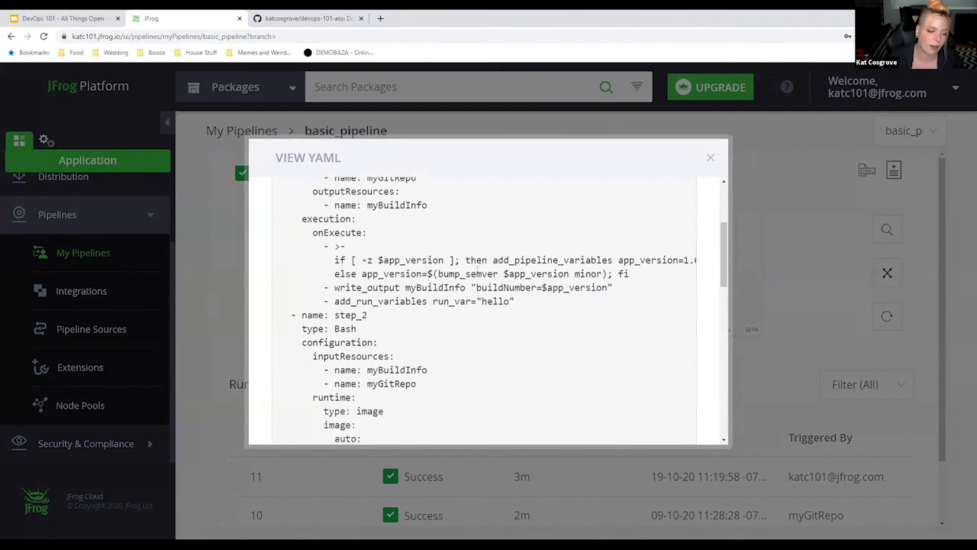
{"action": "scroll", "coordinate": [476, 272], "scroll_direction": "down", "scroll_amount": 7}
{"action": "scroll", "coordinate": [448, 284], "scroll_direction": "down", "scroll_amount": 6}
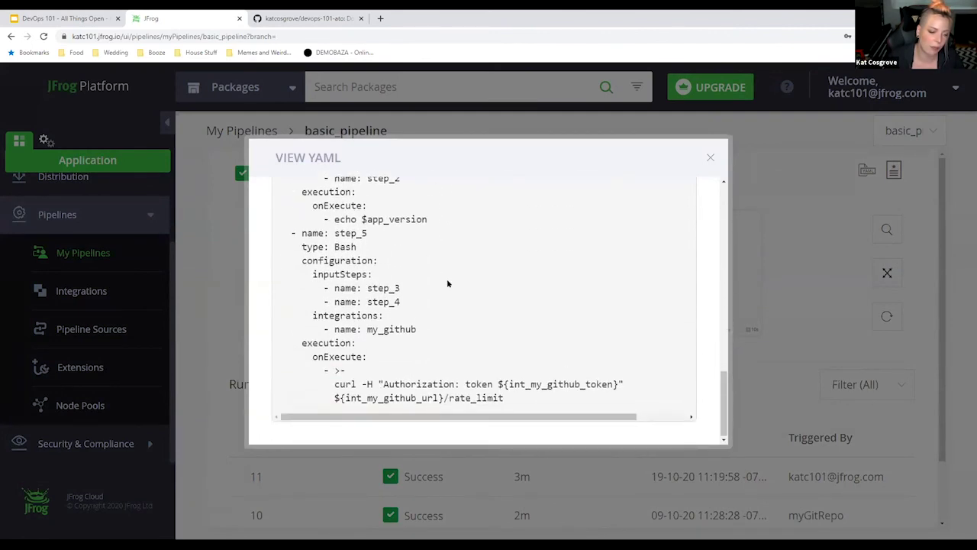
{"action": "scroll", "coordinate": [419, 371], "scroll_direction": "up", "scroll_amount": 7}
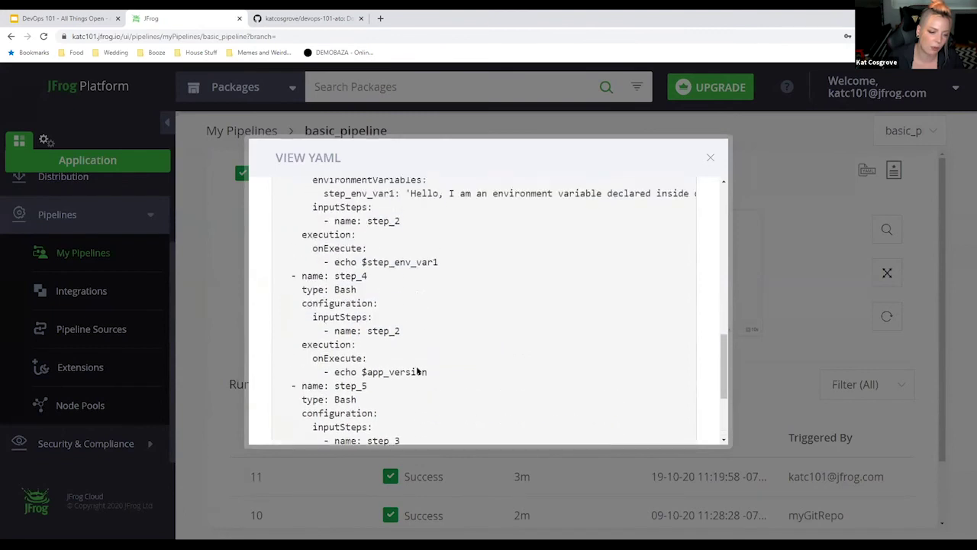
{"action": "scroll", "coordinate": [358, 364], "scroll_direction": "up", "scroll_amount": 6}
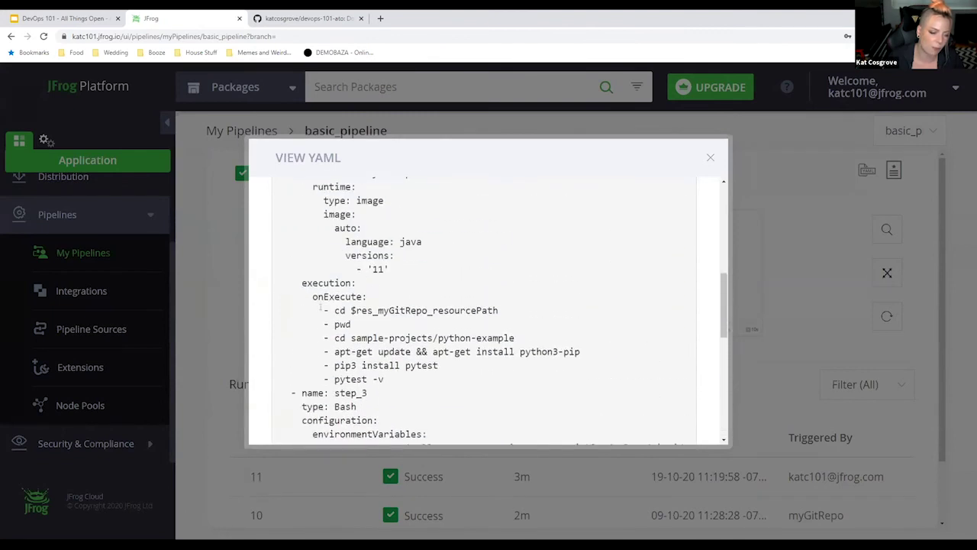
{"action": "scroll", "coordinate": [321, 308], "scroll_direction": "up", "scroll_amount": 5}
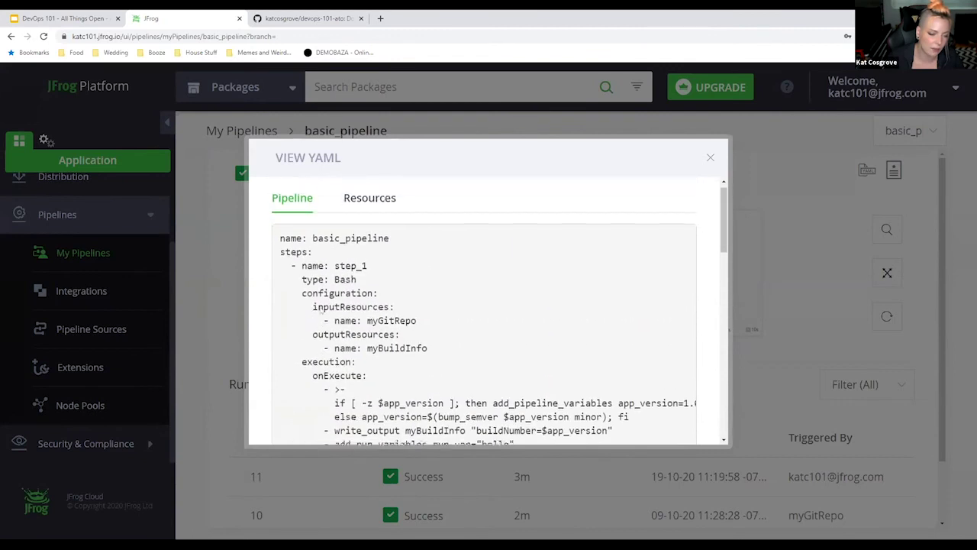
Step: Review the resources section of basic_pipeline's YAML, covering myBuildInfo and myGitRepo, and close the YAML view
{"action": "left_click", "coordinate": [382, 216]}
{"action": "scroll", "coordinate": [474, 292], "scroll_direction": "down", "scroll_amount": 1}
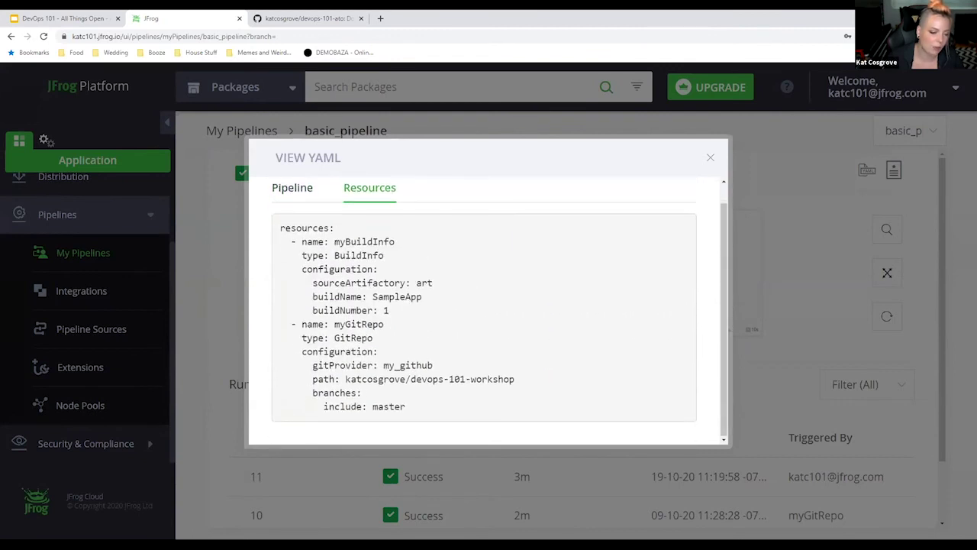
{"action": "left_click", "coordinate": [710, 159]}
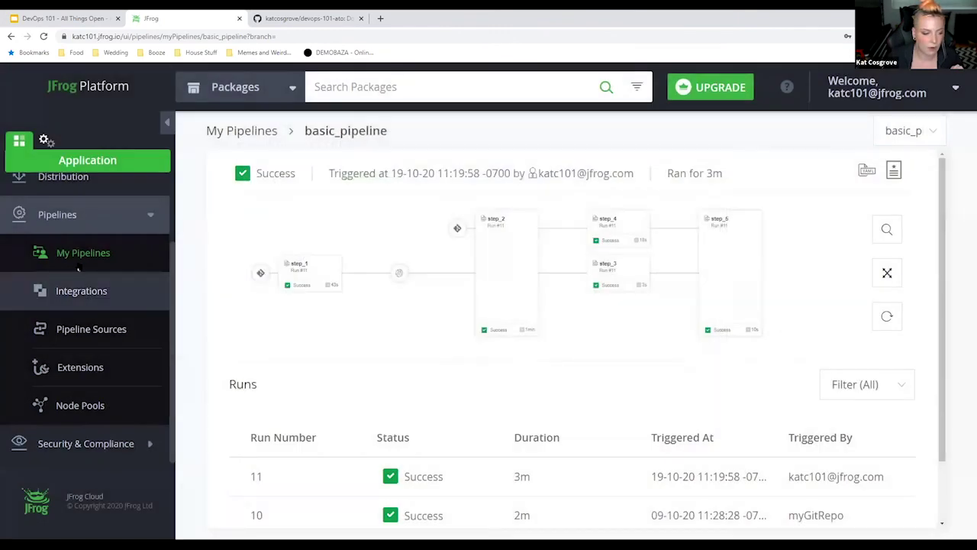
Step: Open the form for adding a Pipelines integration and browse the available integration types without choosing one
{"action": "left_click", "coordinate": [70, 294]}
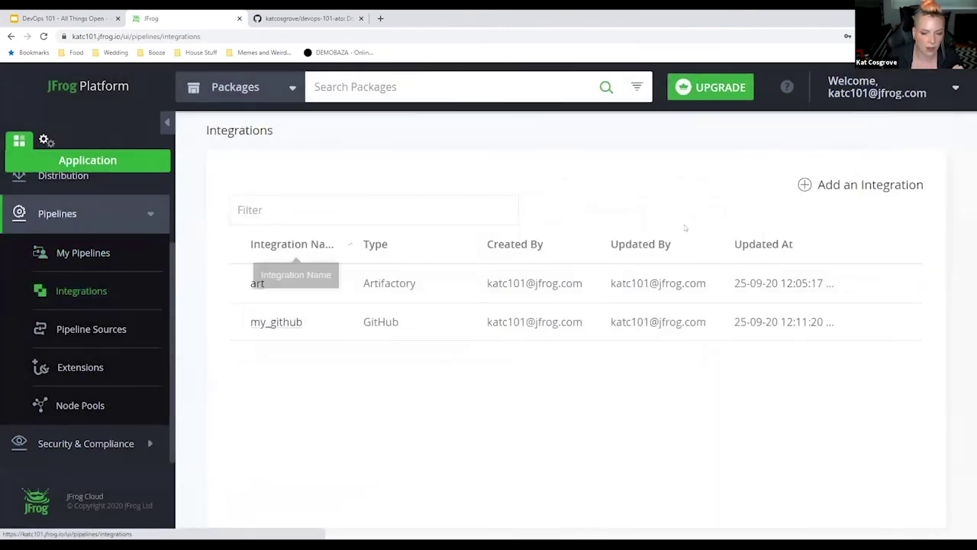
{"action": "left_click", "coordinate": [824, 186]}
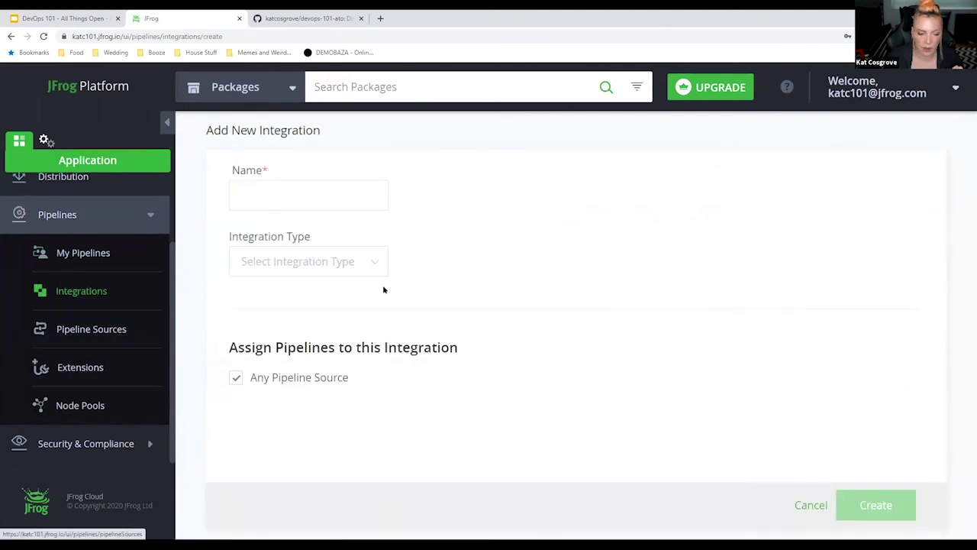
{"action": "left_click", "coordinate": [322, 264]}
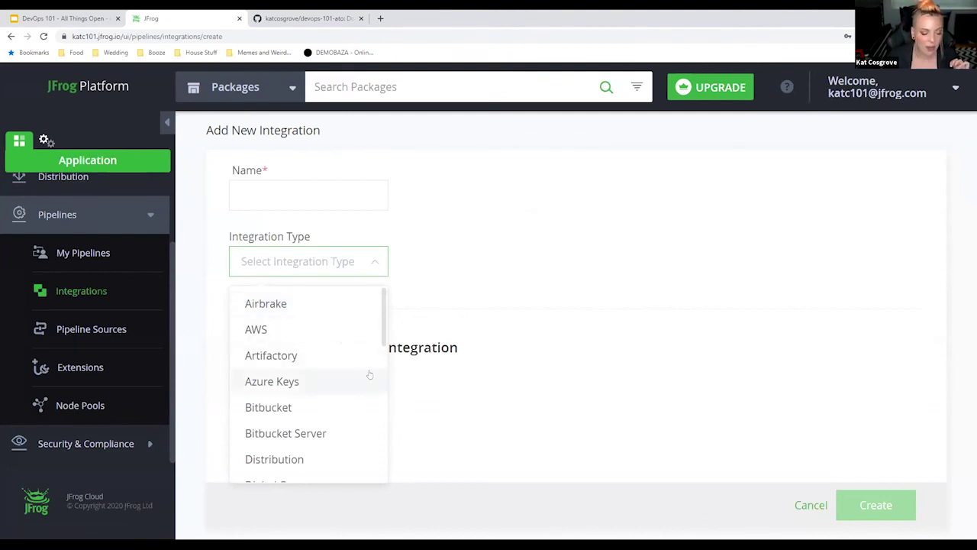
{"action": "scroll", "coordinate": [336, 352], "scroll_direction": "down", "scroll_amount": 1}
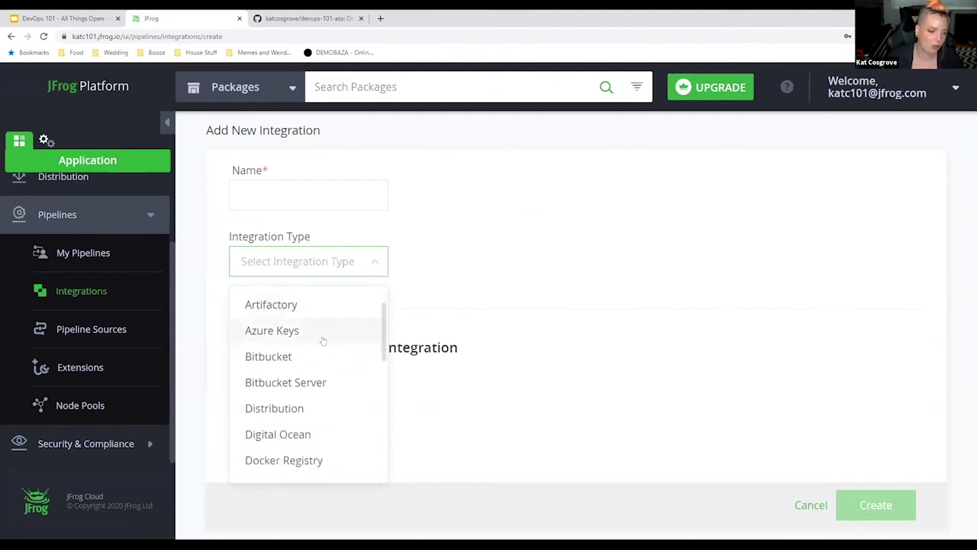
{"action": "scroll", "coordinate": [324, 355], "scroll_direction": "down", "scroll_amount": 2}
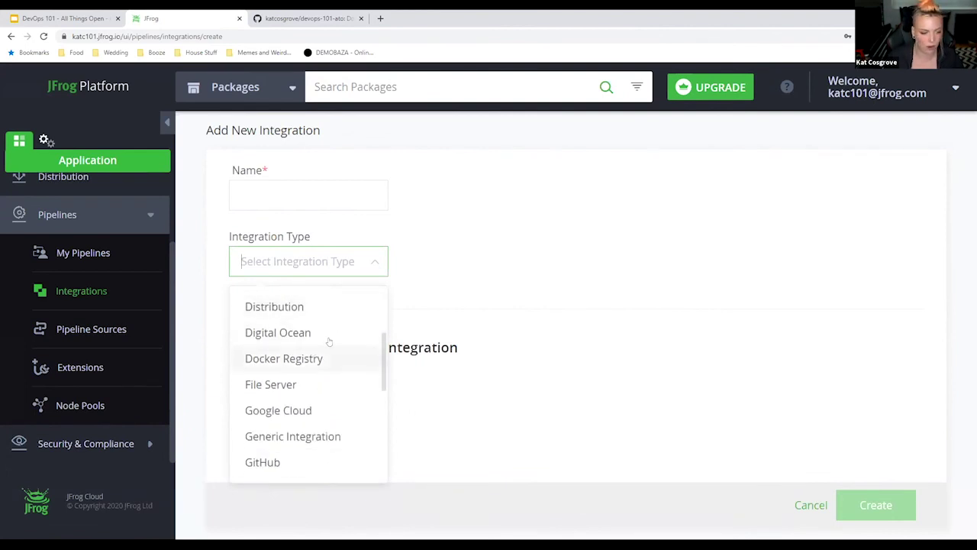
{"action": "scroll", "coordinate": [320, 336], "scroll_direction": "down", "scroll_amount": 2}
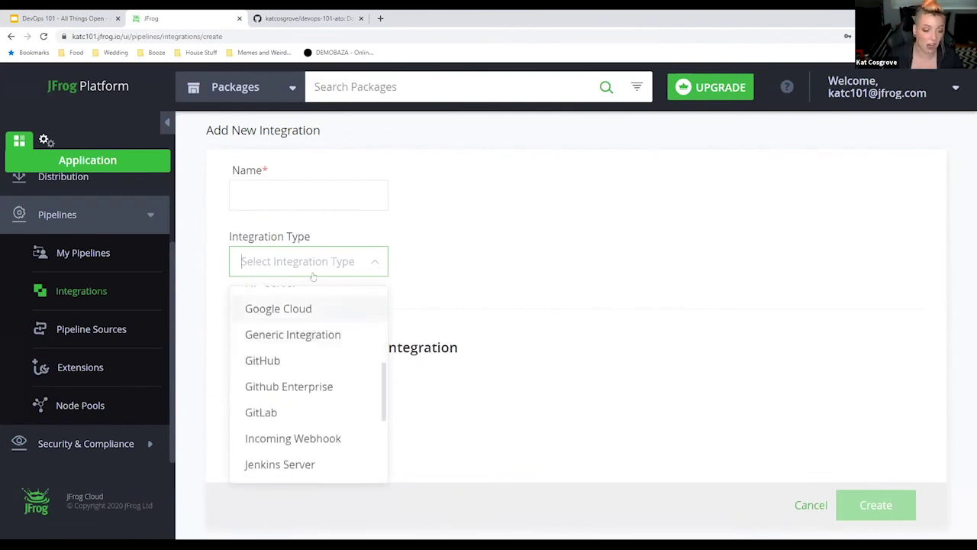
{"action": "scroll", "coordinate": [328, 343], "scroll_direction": "down", "scroll_amount": 2}
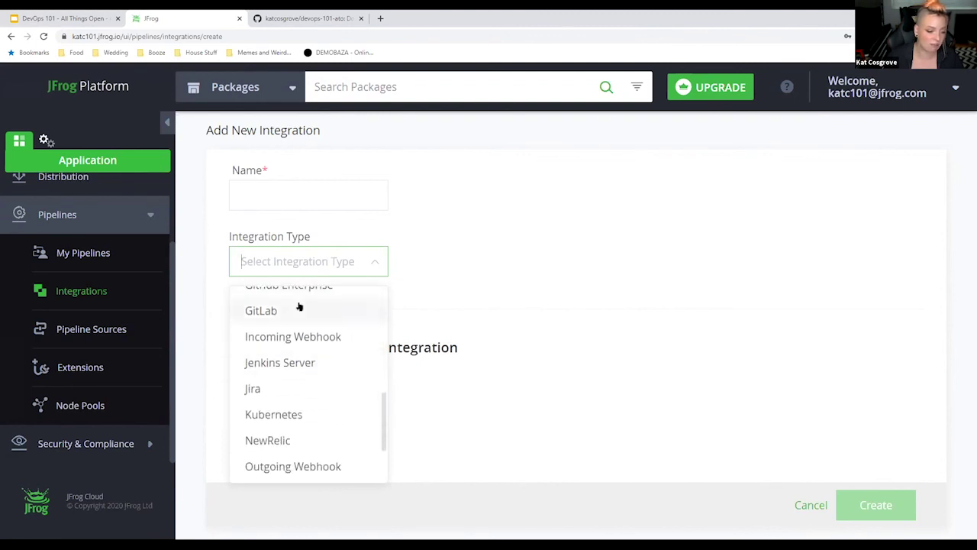
{"action": "scroll", "coordinate": [287, 366], "scroll_direction": "down", "scroll_amount": 2}
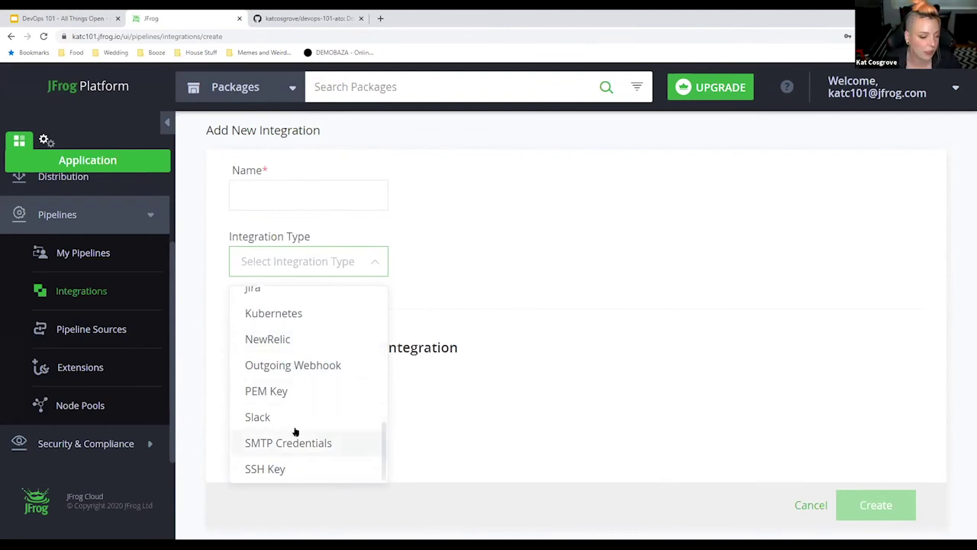
{"action": "scroll", "coordinate": [295, 428], "scroll_direction": "up", "scroll_amount": 5}
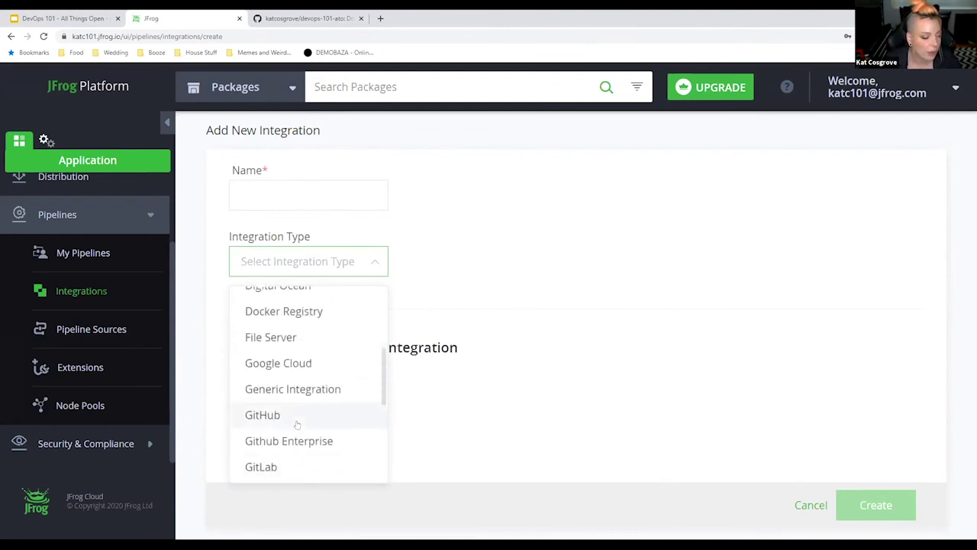
{"action": "left_click", "coordinate": [532, 223]}
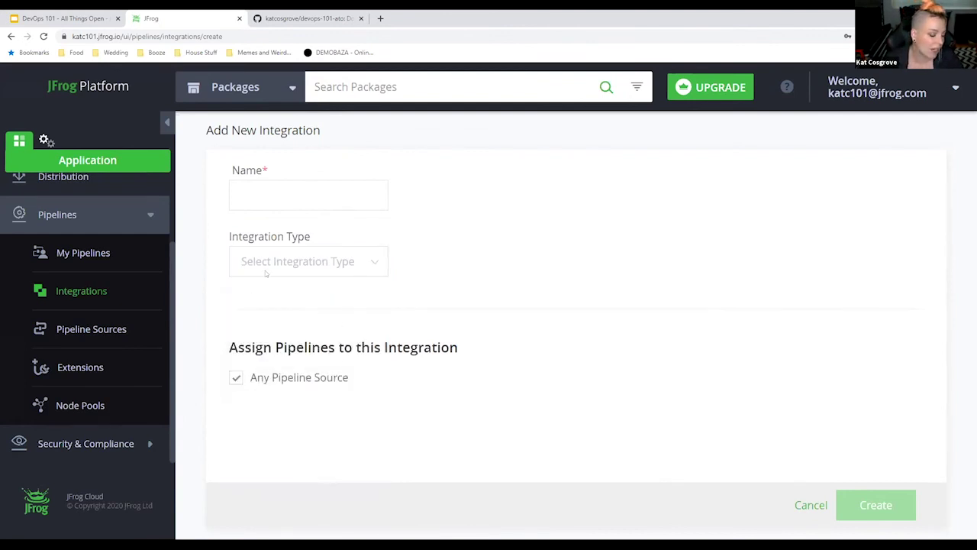
{"action": "left_click", "coordinate": [317, 262]}
{"action": "scroll", "coordinate": [306, 391], "scroll_direction": "down", "scroll_amount": 5}
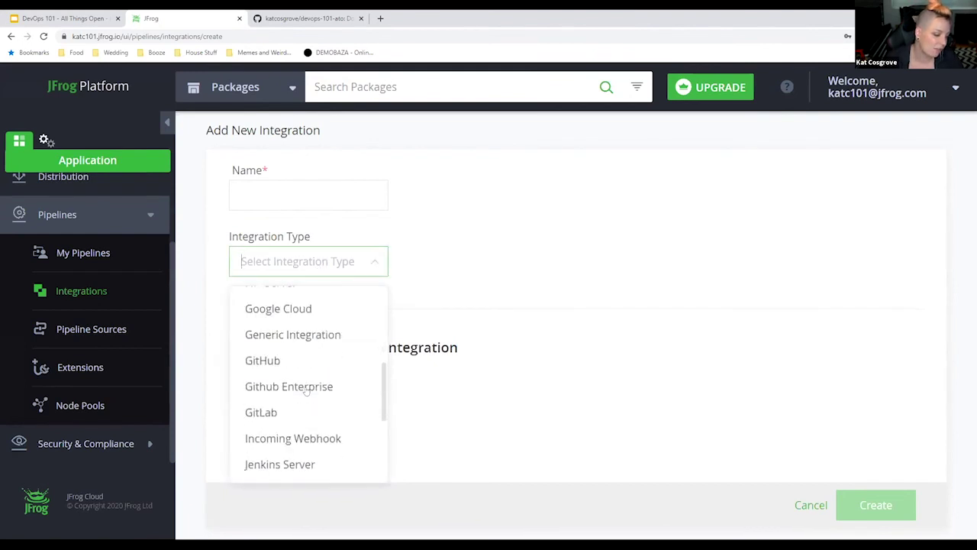
{"action": "scroll", "coordinate": [305, 391], "scroll_direction": "up", "scroll_amount": 5}
{"action": "left_click", "coordinate": [459, 294]}
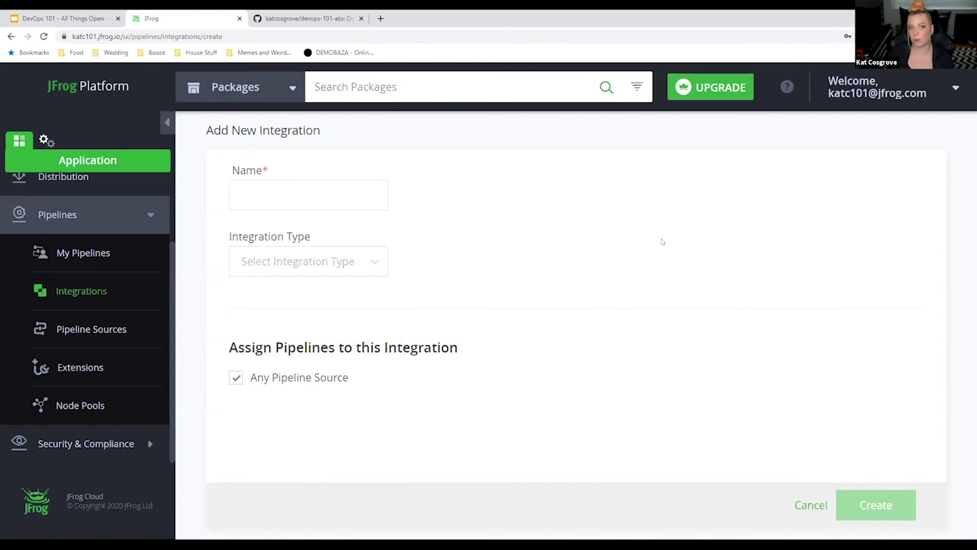
Step: Reopen basic_pipeline from My Pipelines, review the step and resource definitions in its YAML, and close the YAML view
{"action": "left_click", "coordinate": [100, 252]}
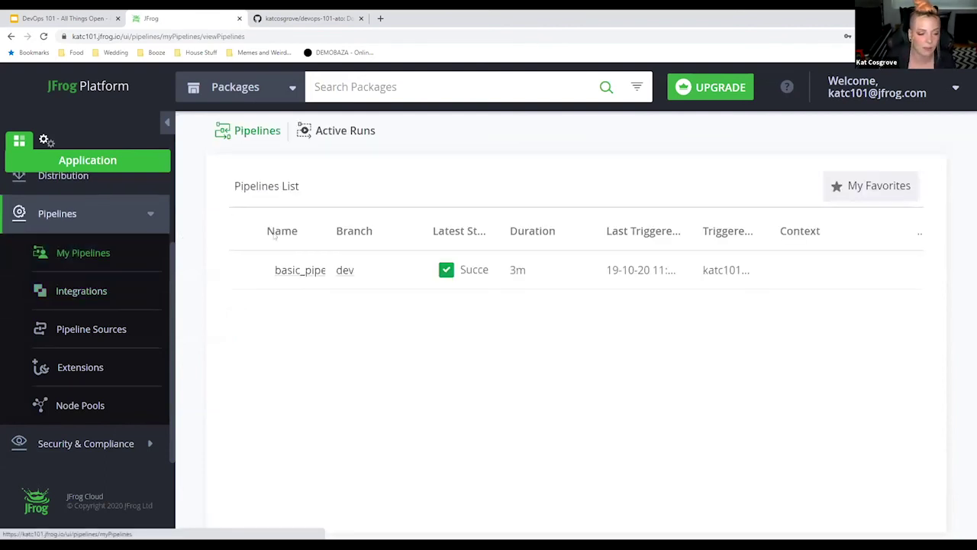
{"action": "left_click", "coordinate": [299, 271]}
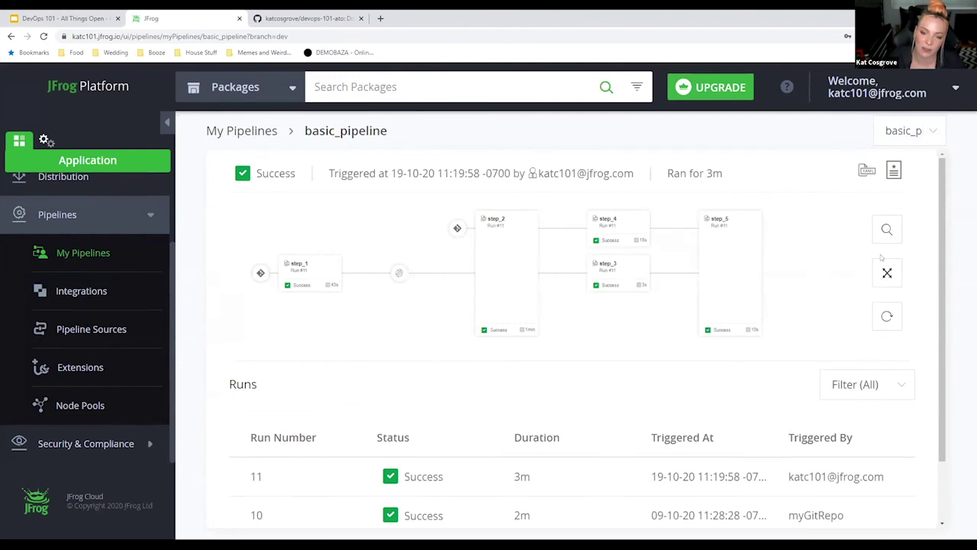
{"action": "left_click", "coordinate": [867, 173]}
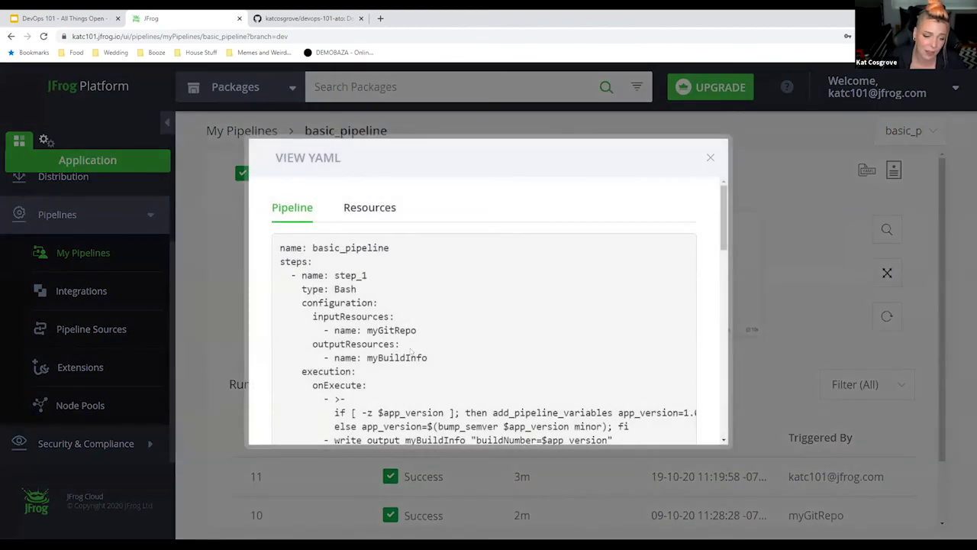
{"action": "scroll", "coordinate": [297, 279], "scroll_direction": "down", "scroll_amount": 3}
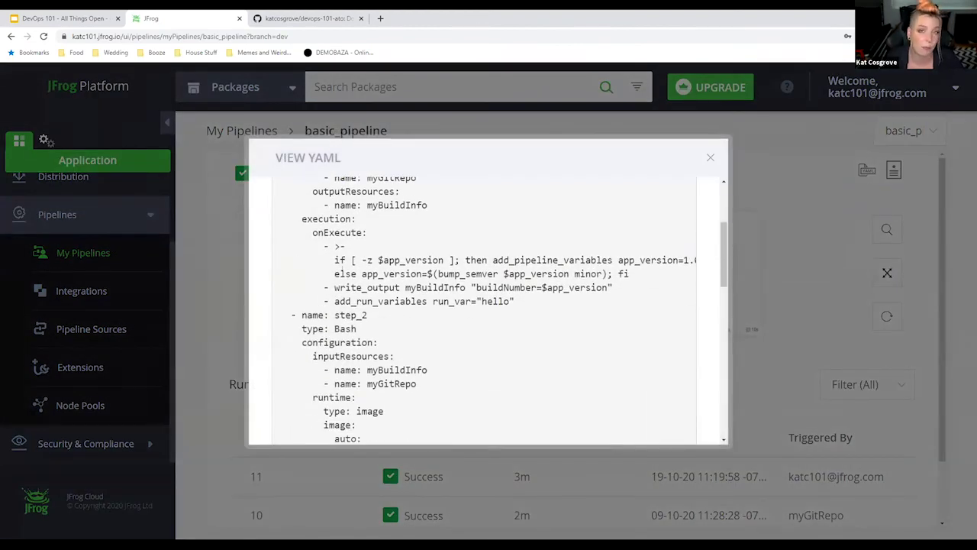
{"action": "scroll", "coordinate": [484, 310], "scroll_direction": "down", "scroll_amount": 2}
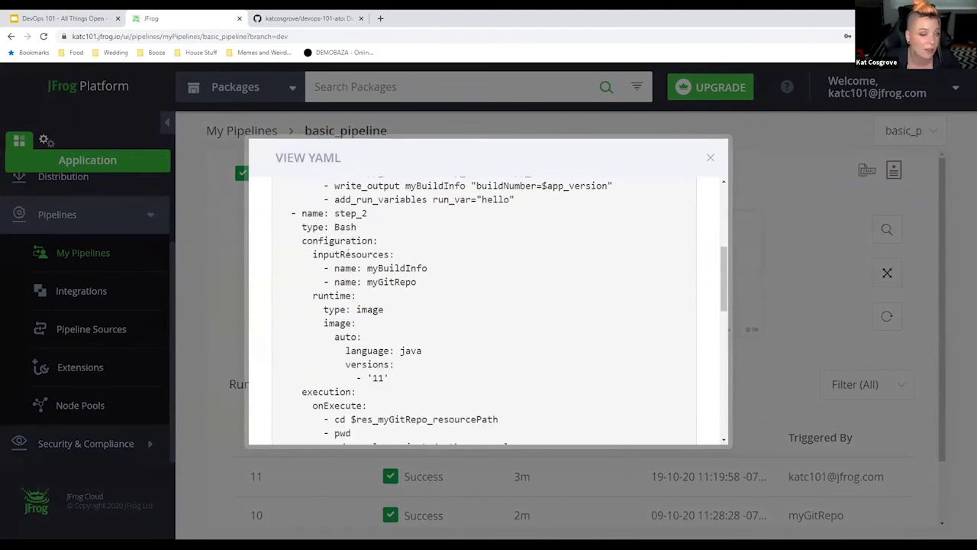
{"action": "scroll", "coordinate": [397, 226], "scroll_direction": "down", "scroll_amount": 2}
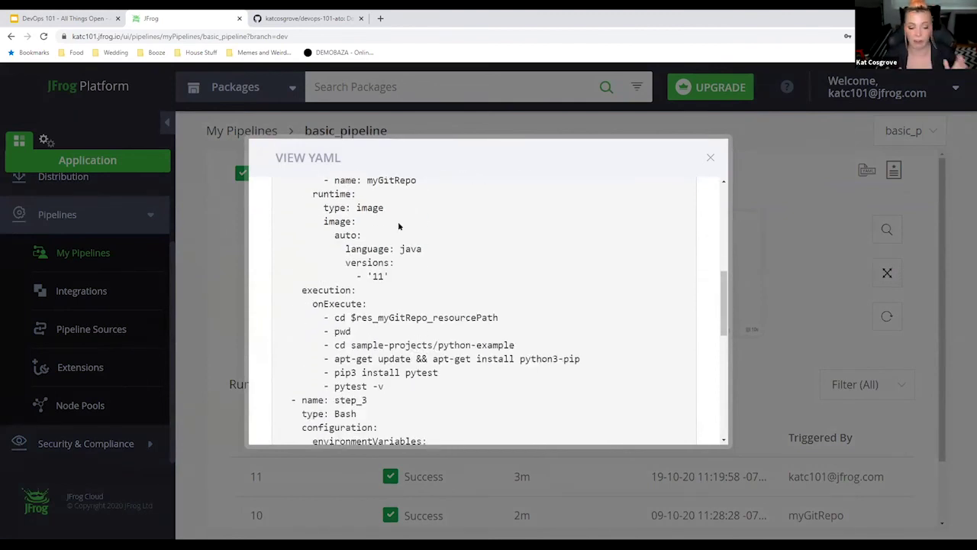
{"action": "scroll", "coordinate": [488, 260], "scroll_direction": "down", "scroll_amount": 1}
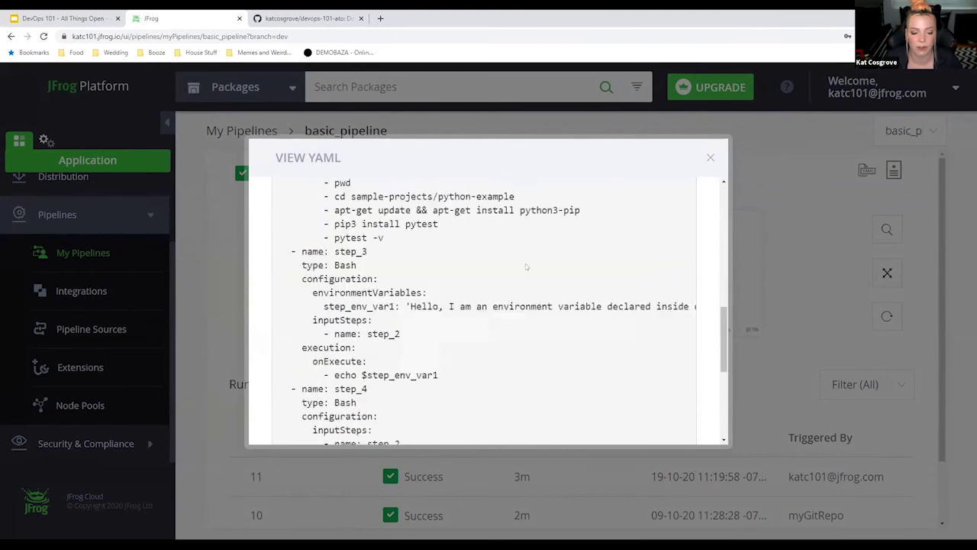
{"action": "scroll", "coordinate": [526, 263], "scroll_direction": "down", "scroll_amount": 2}
{"action": "scroll", "coordinate": [526, 264], "scroll_direction": "up", "scroll_amount": 10}
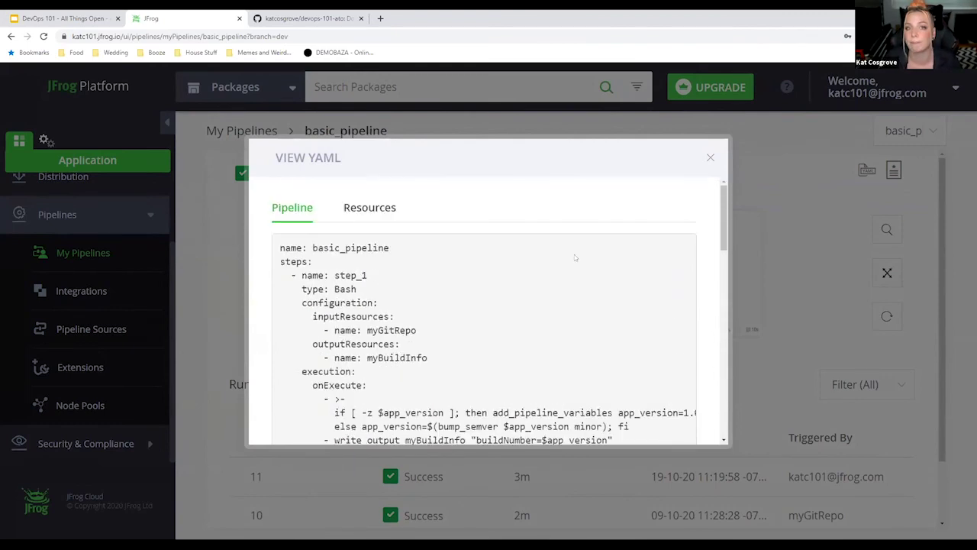
{"action": "left_click", "coordinate": [371, 207]}
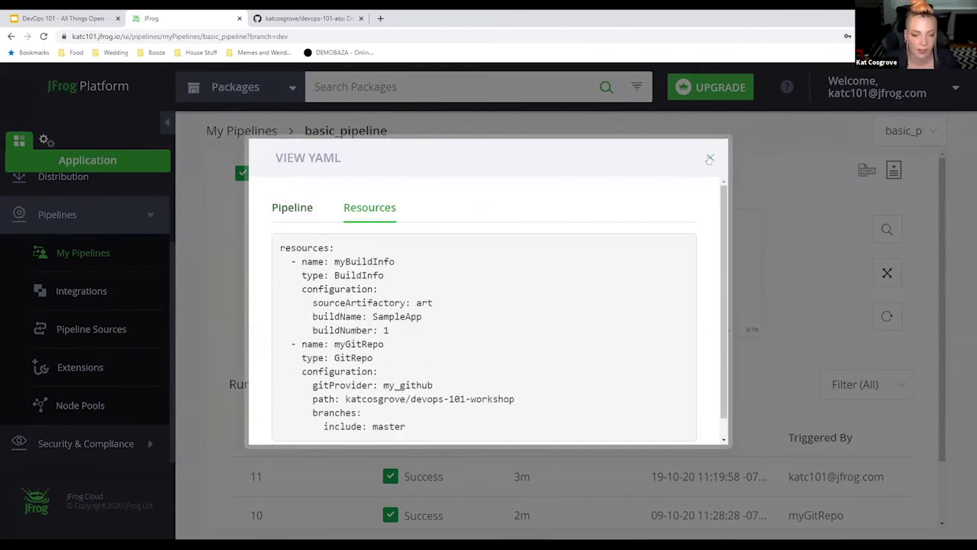
{"action": "left_click", "coordinate": [709, 158]}
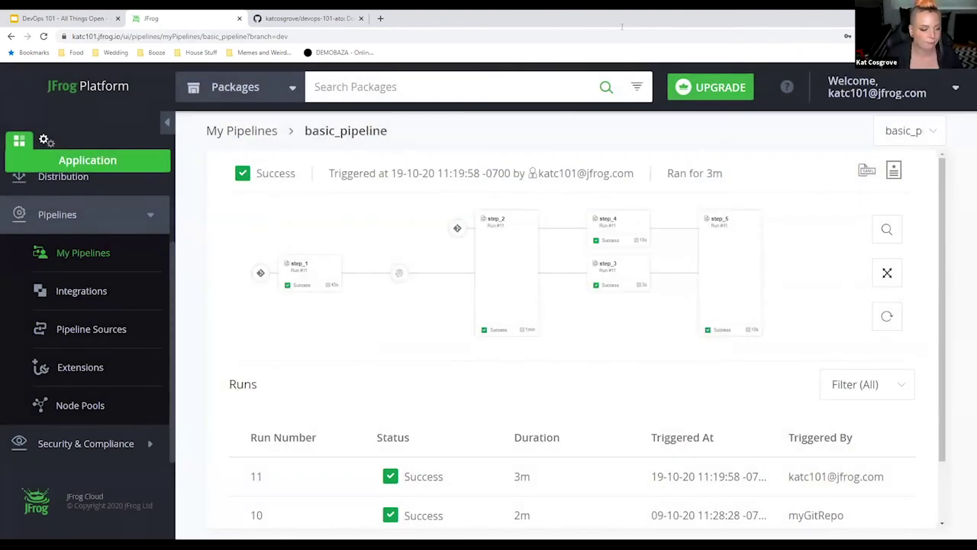
Step: Switch to the DevOps 101 presentation in Google Slides and advance from the Trigger Pipeline slide to the closing Thanks slide
{"action": "left_click", "coordinate": [46, 13]}
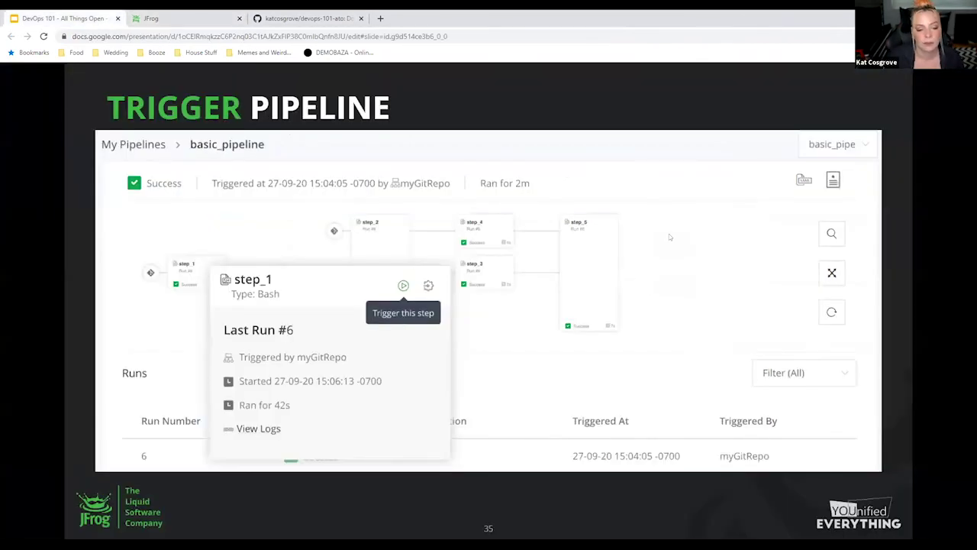
{"action": "key", "text": "Right"}
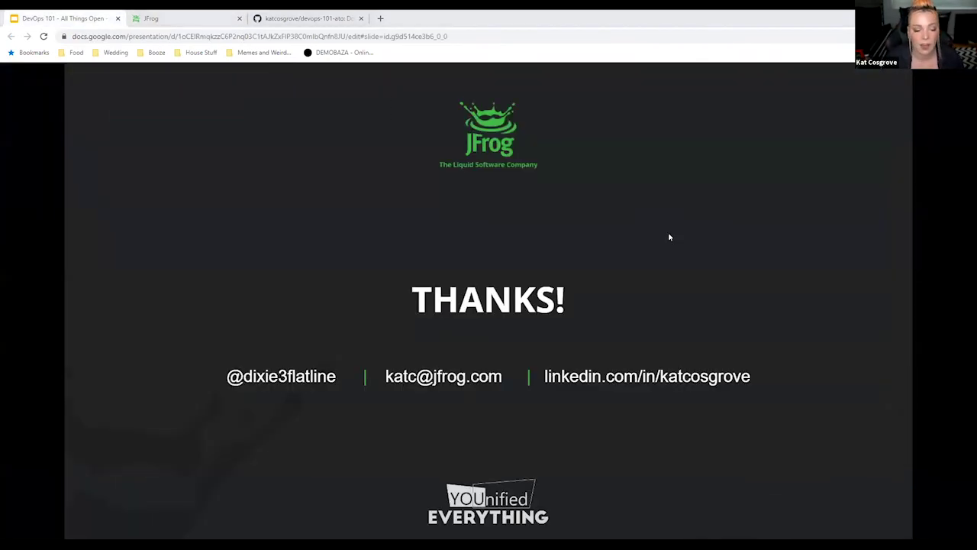